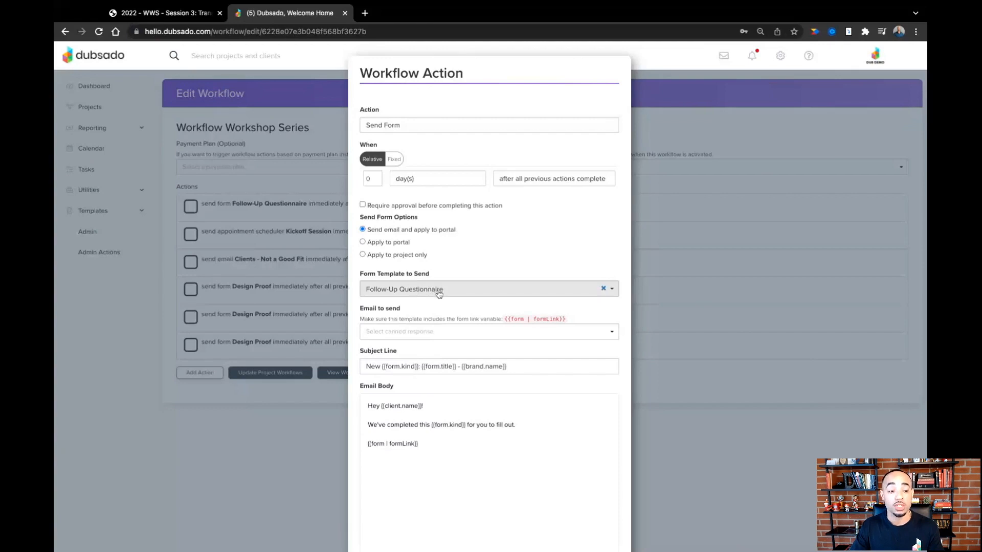
Step: Highlight the {{form | formLink}} smart field in the email body of the Follow-Up Questionnaire form action
key("shift+Left")
key("shift+Left")
key("shift+Left")
key("shift+Left")
key("shift+Left")
key("shift+Left")
key("shift+Left")
key("shift+Left")
key("shift+Left")
key("shift+Left")
key("shift+Left")
key("shift+Left")
key("shift+Left")
key("shift+Left")
key("shift+Left")
key("shift+Left")
key("shift+Left")
key("shift+Left")
key("shift+Left")
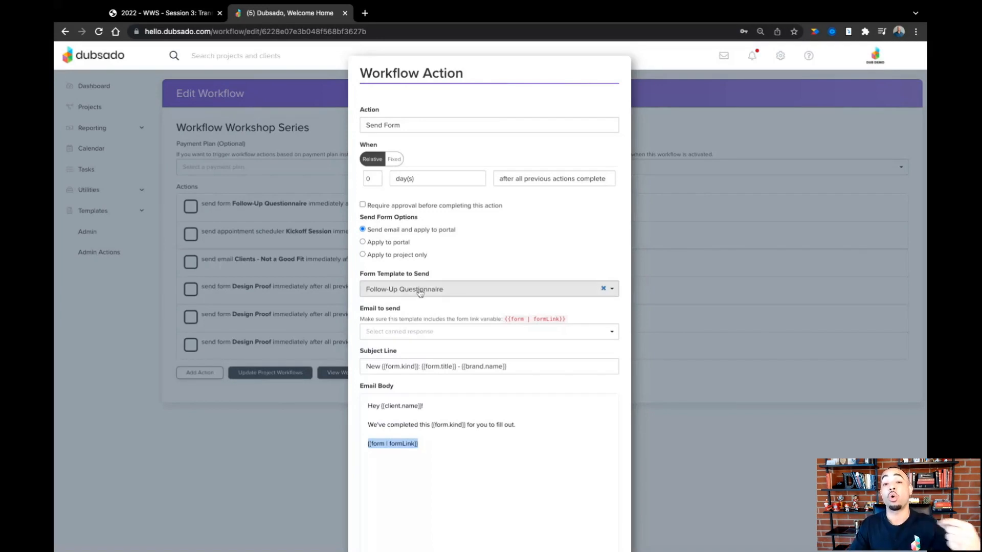
Step: Change the action to Send Email, load the "Your proposal from {{brand.name}}" canned response and highlight its {{form | formLink}} field
left_click(402, 128)
left_click(403, 119)
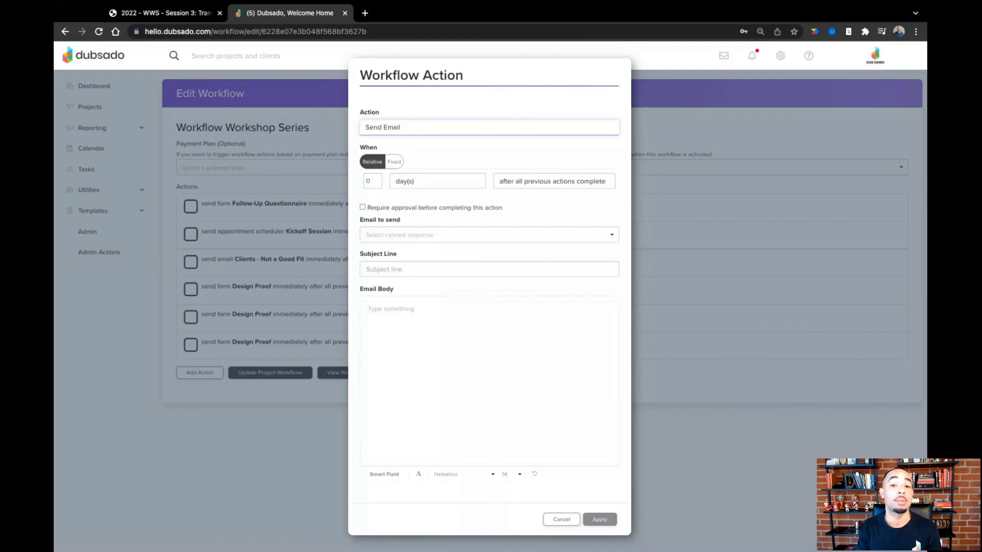
left_click(428, 234)
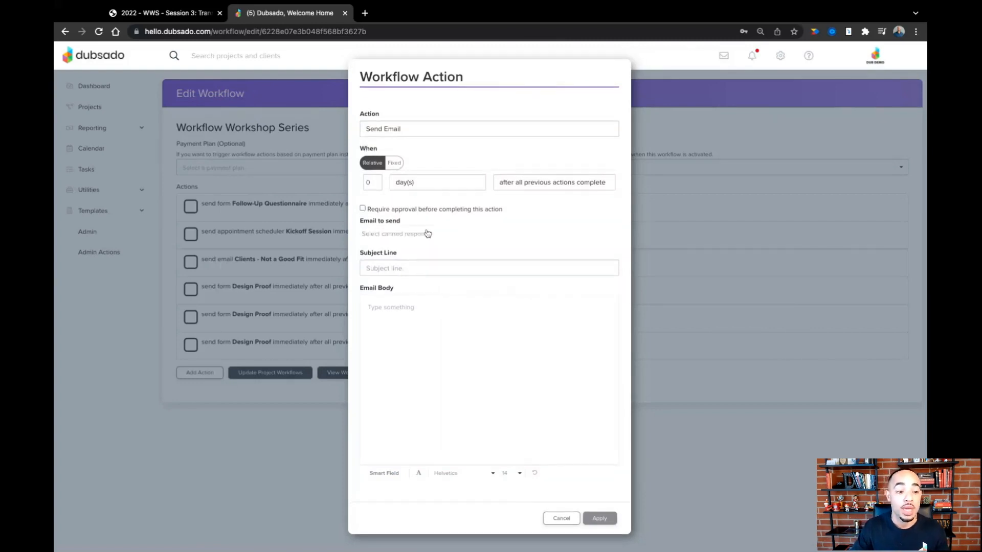
scroll(426, 276, "down", 5)
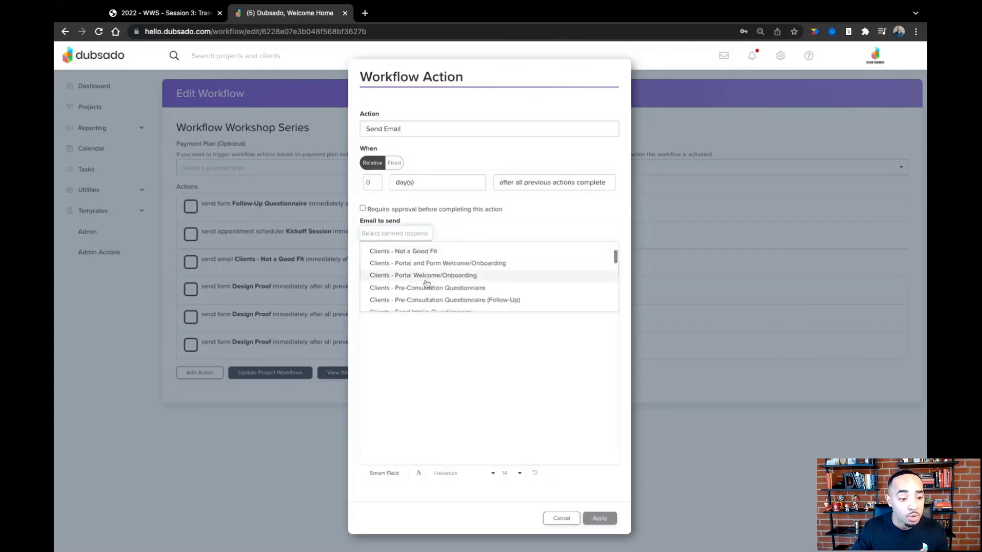
left_click(426, 285)
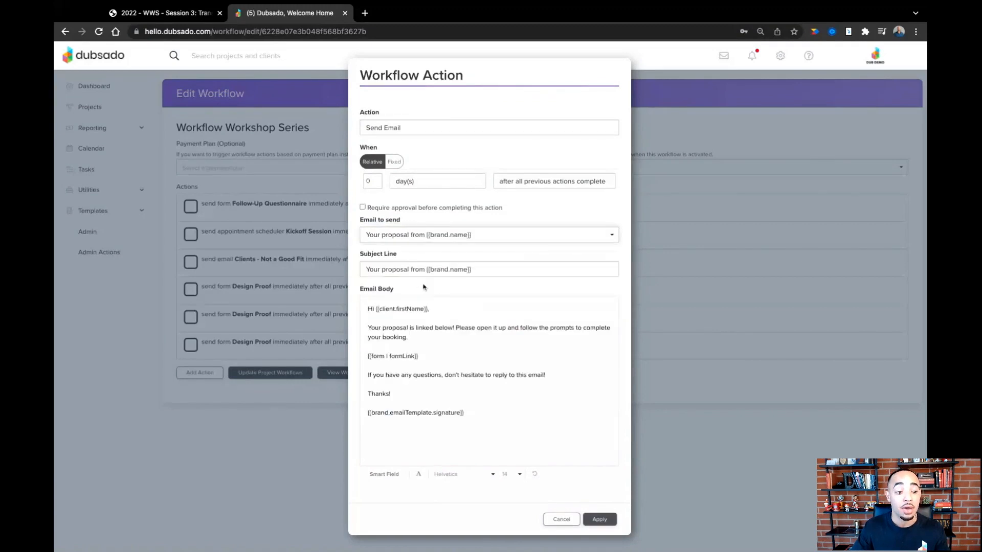
left_click_drag(422, 359, 368, 357)
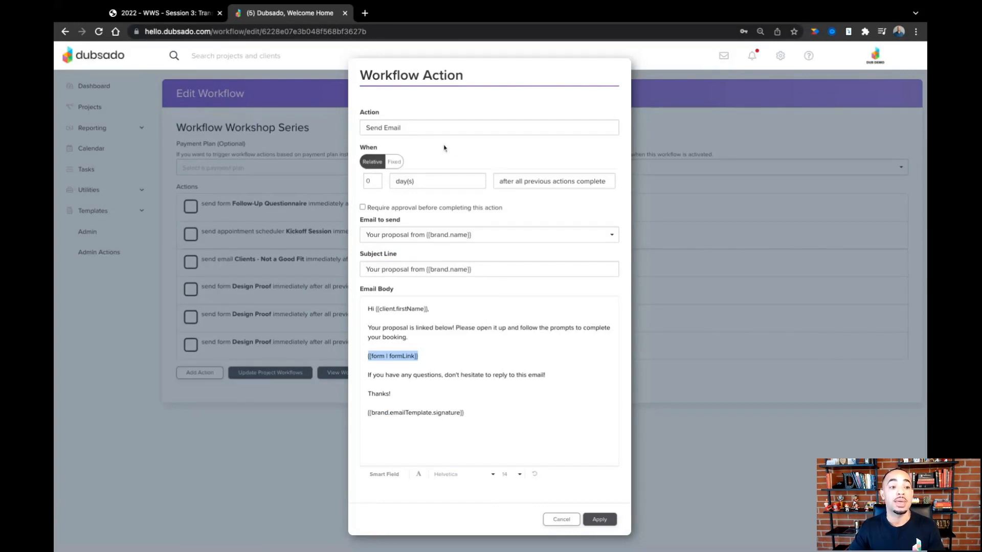
Step: Switch the action back to Send Form, browse the available form templates and cancel the action's changes
left_click(414, 129)
left_click(403, 143)
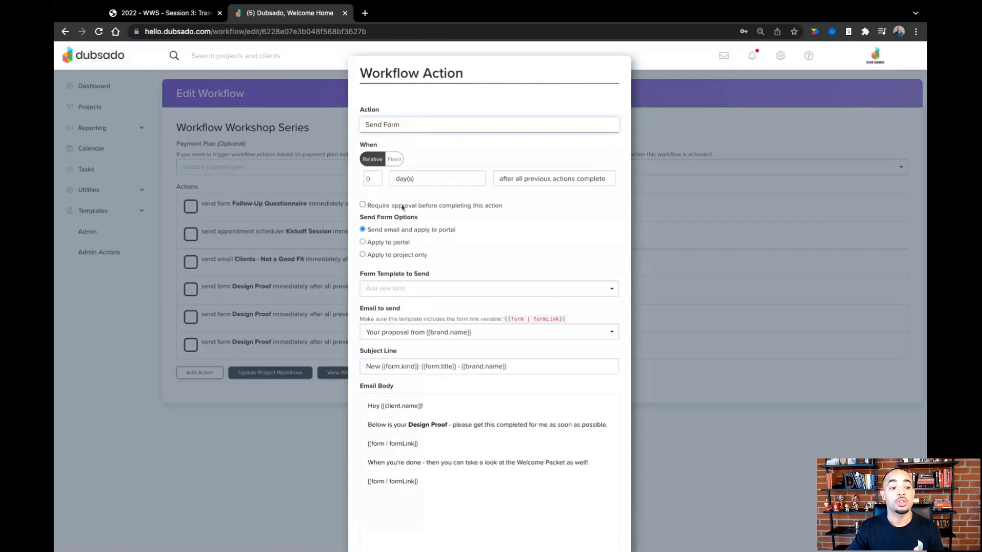
left_click(404, 297)
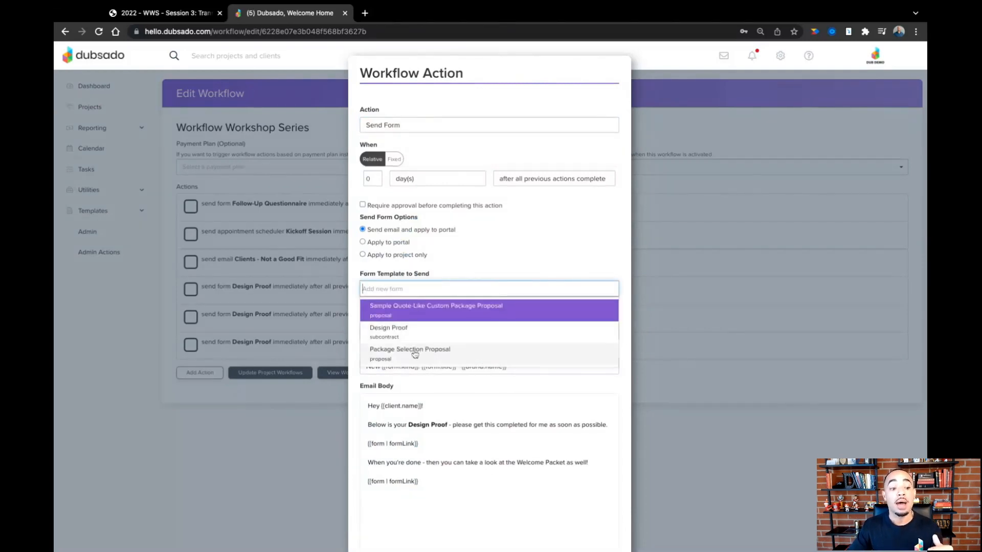
scroll(414, 355, "down", 3)
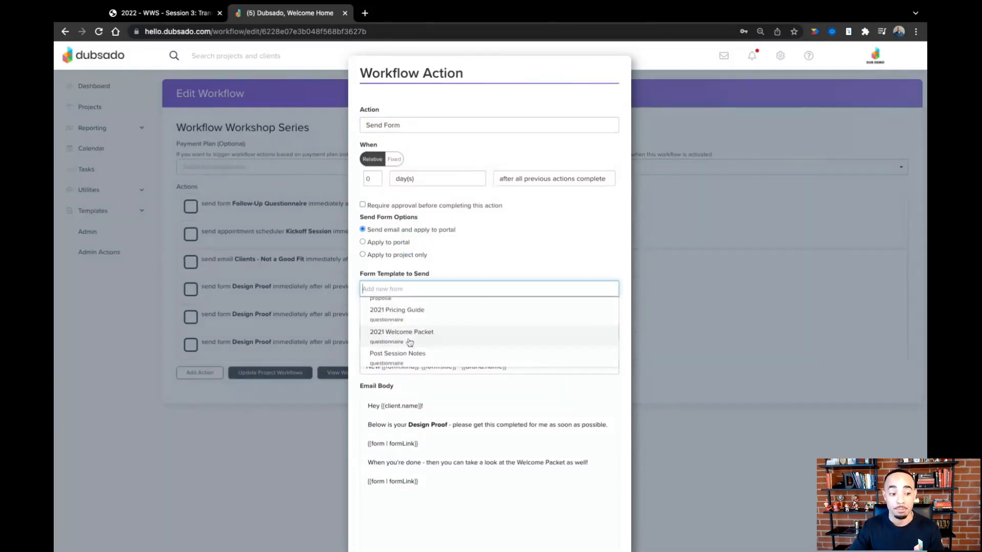
left_click(467, 263)
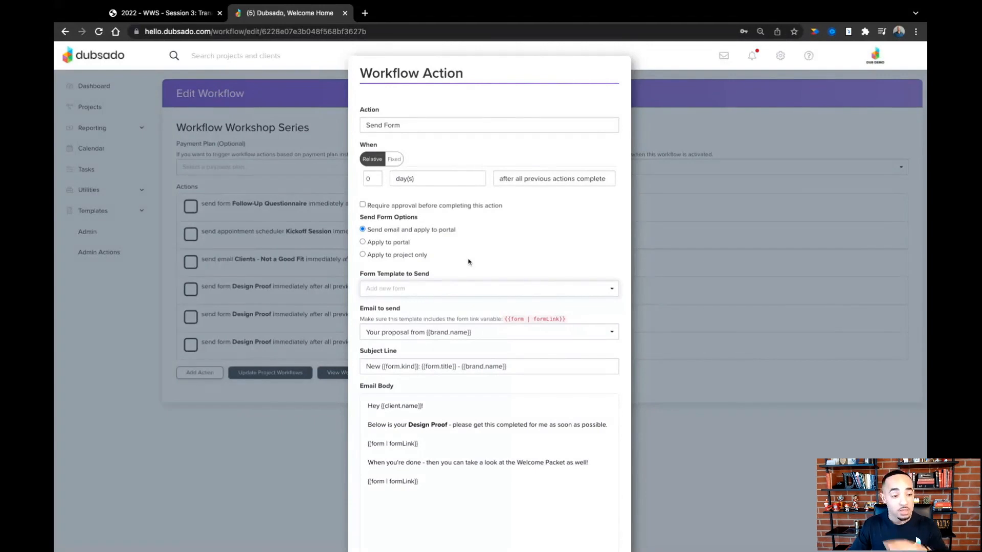
scroll(470, 268, "down", 3)
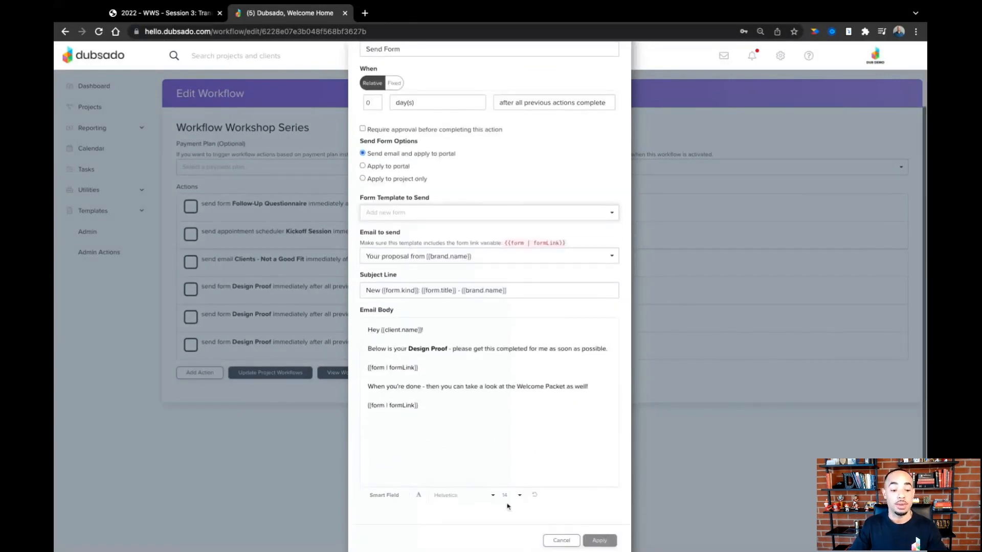
left_click(556, 541)
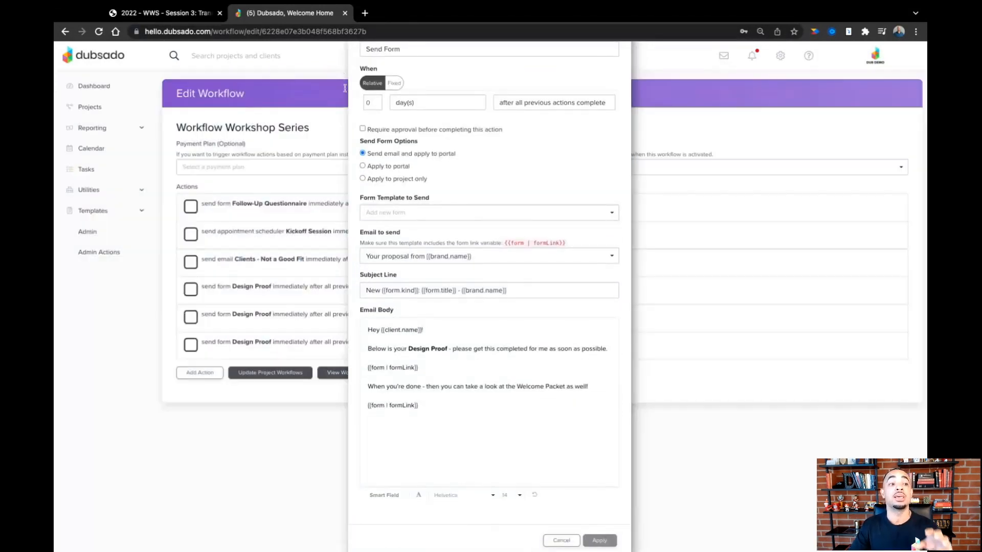
Step: Switch to the "Session 3: Translate It" PDF and show page 4 on emailing scheduler templates
left_click(195, 14)
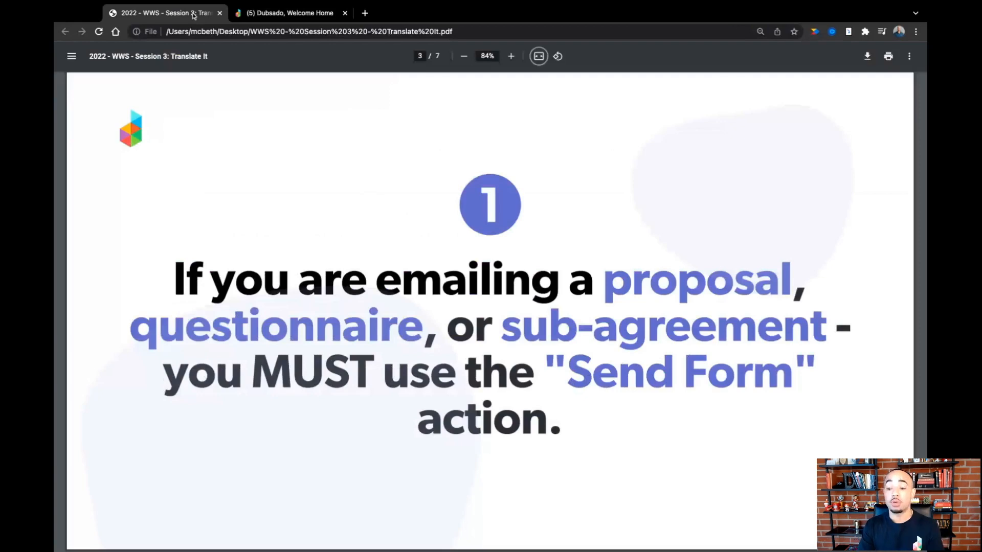
key("Right")
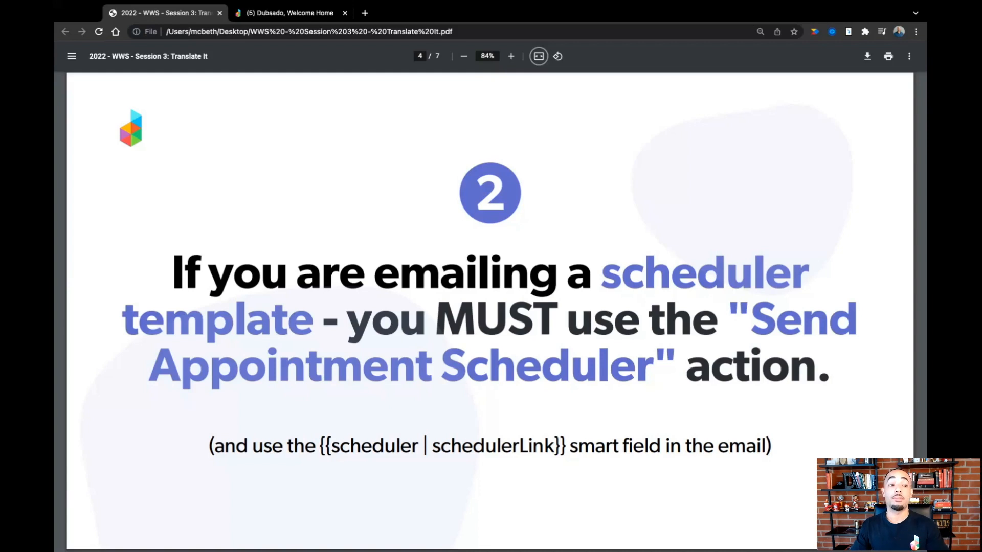
Step: Back in Dubsado, open the Kickoff Session scheduler action, highlight {{scheduler | schedulerLink}} in its email body and close it without saving
left_click(294, 13)
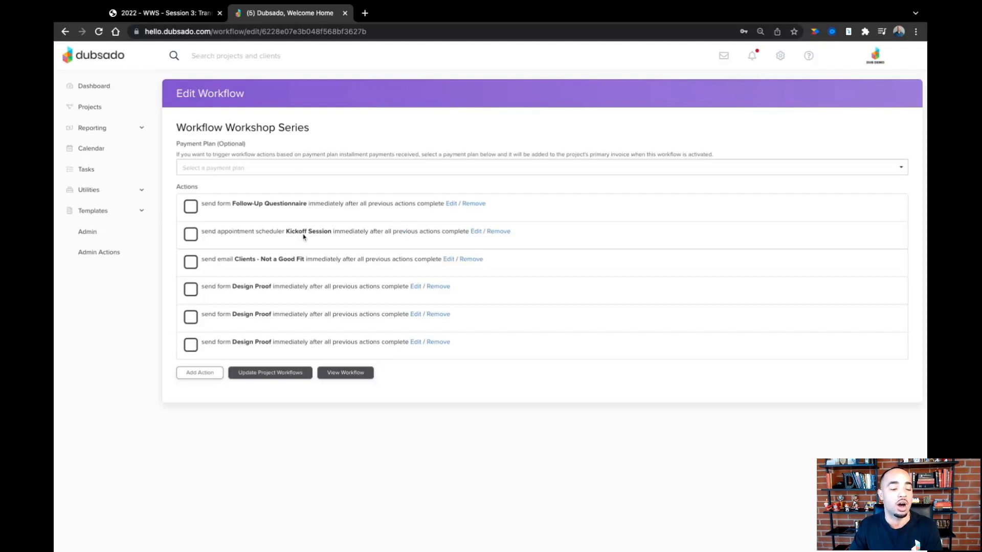
left_click(474, 231)
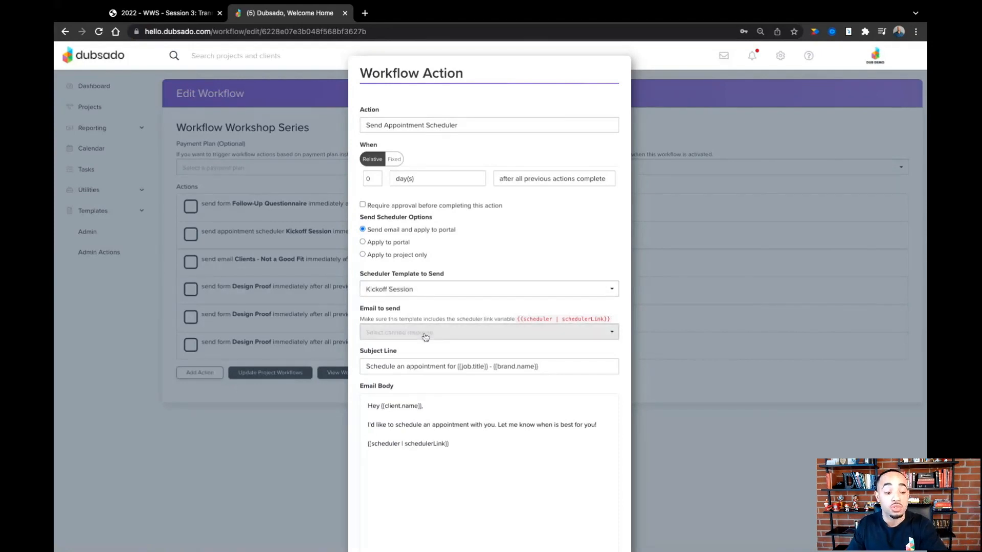
key("shift+Left")
key("shift+Left")
key("shift+Left")
key("shift+Left")
key("shift+Left")
key("shift+Left")
key("shift+Left")
key("shift+Left")
key("shift+Left")
key("shift+Left")
key("shift+Left")
key("shift+Left")
key("shift+Left")
key("shift+Left")
key("shift+Left")
key("shift+Left")
key("shift+Left")
key("shift+Left")
key("shift+Left")
key("shift+Left")
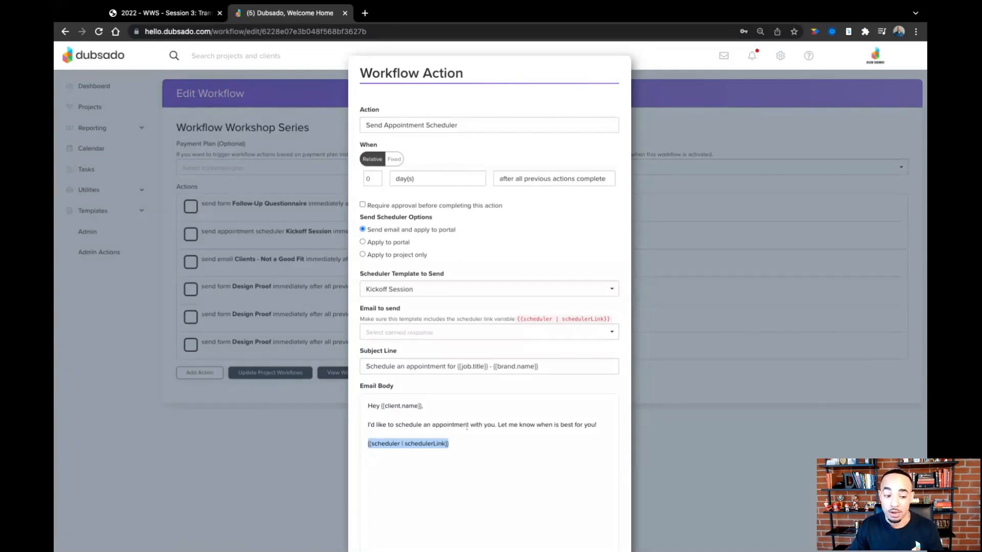
scroll(465, 429, "down", 3)
left_click(559, 524)
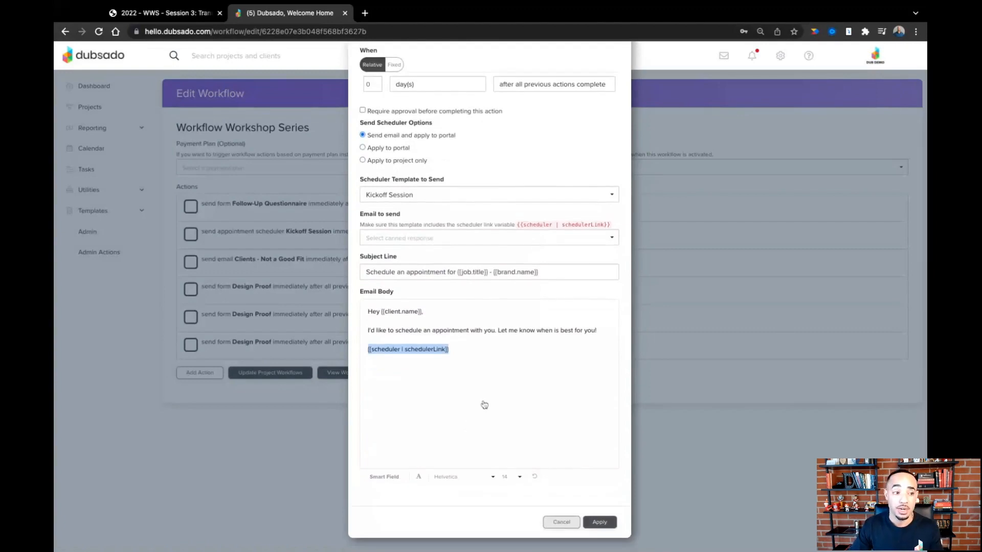
Step: Return to the PDF slides and show page 5 on the Send Email action
left_click(203, 15)
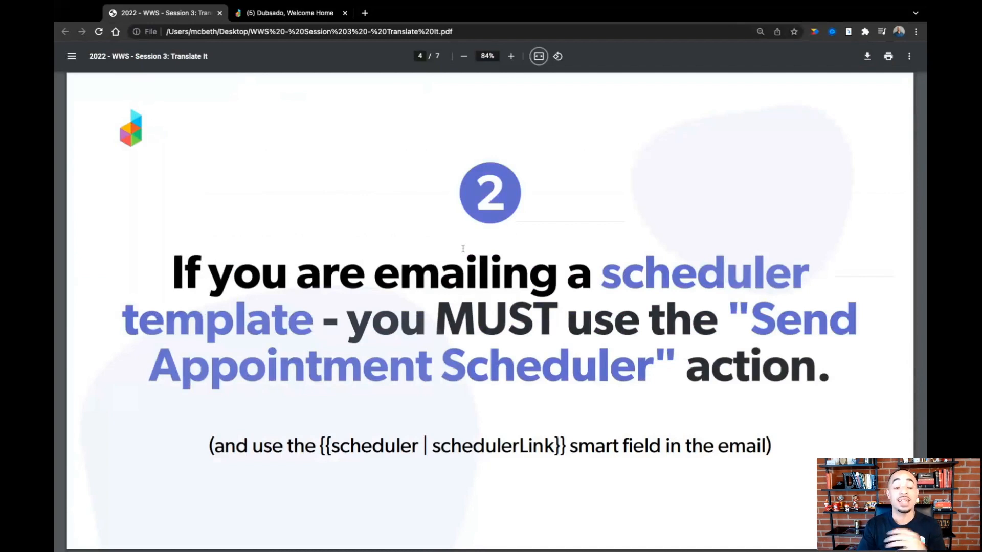
key("Right")
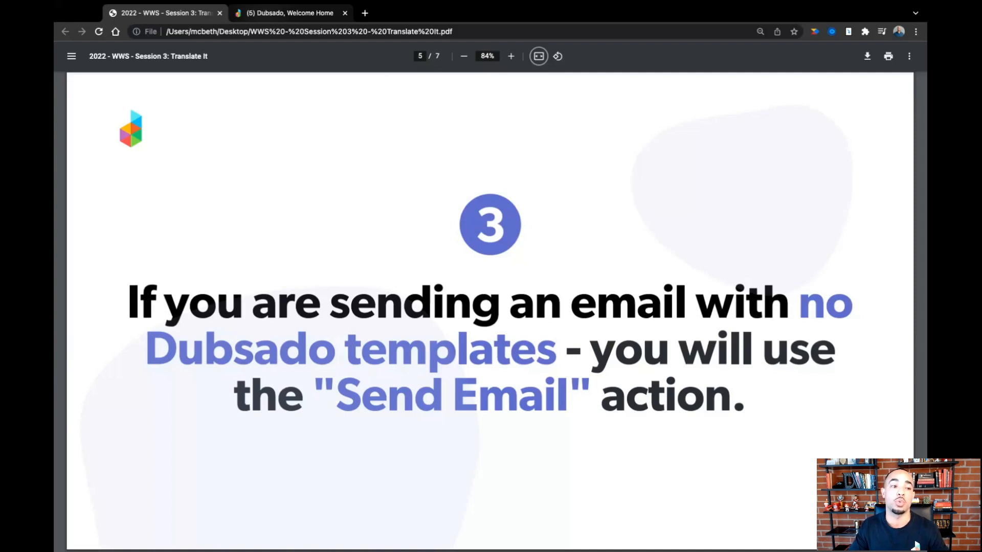
Step: Back in Dubsado, open the "Clients - Not a Good Fit" email action, review its content and close it without saving
left_click(284, 13)
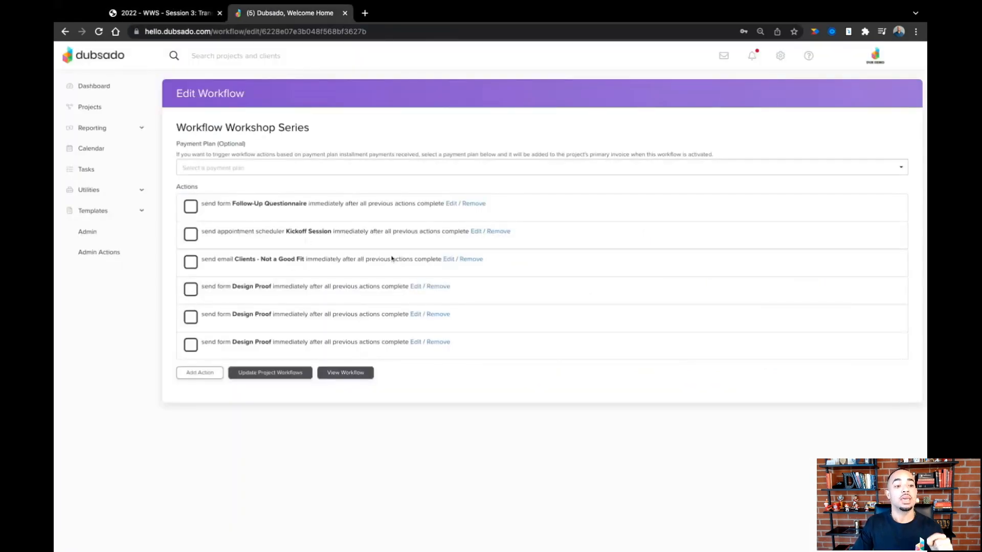
left_click(450, 259)
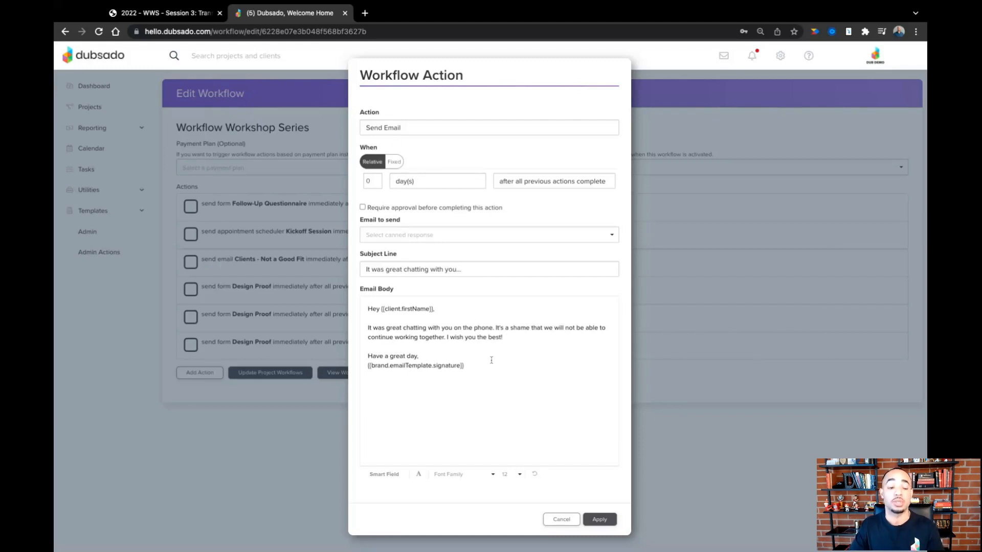
left_click(550, 522)
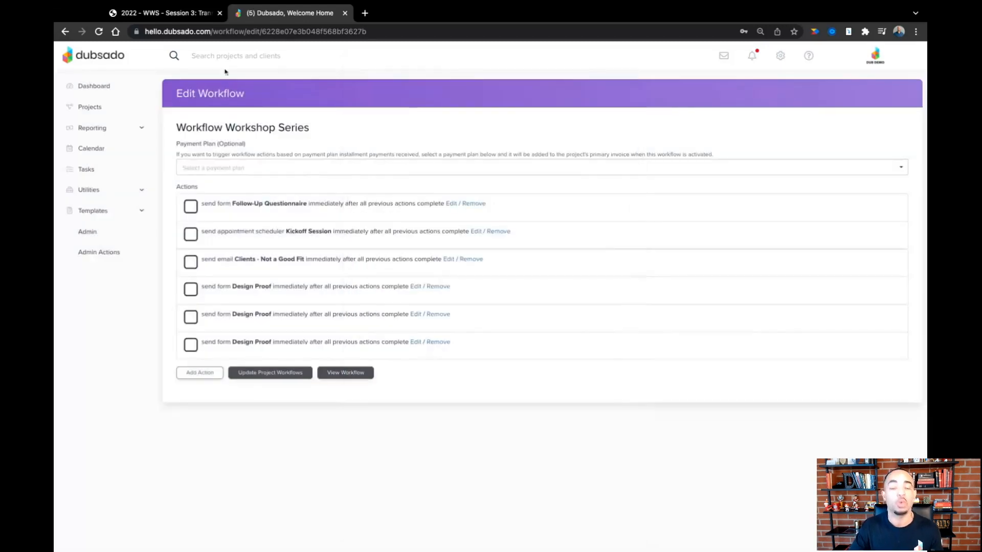
Step: Return to the PDF slides and show page 6 on the limit of templates per email
left_click(199, 16)
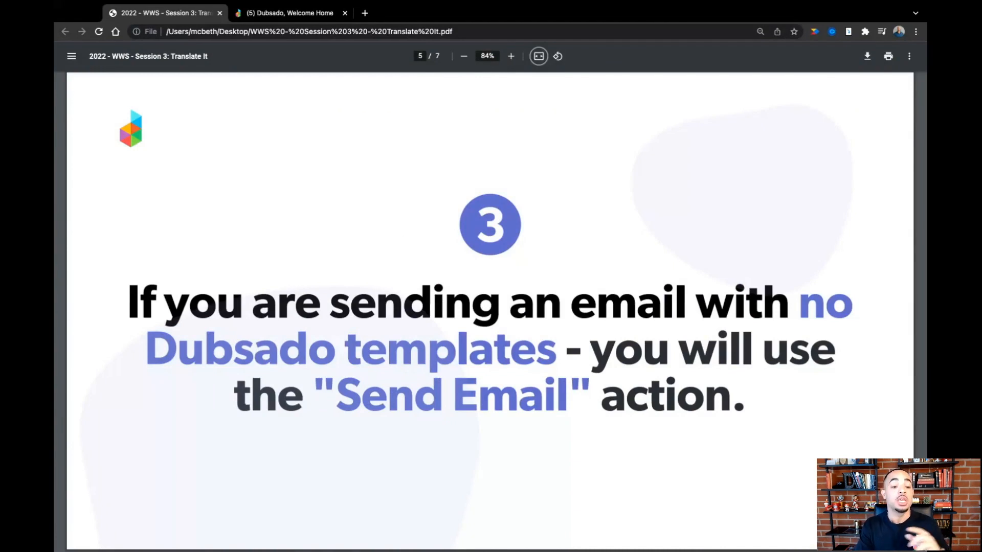
key("Right")
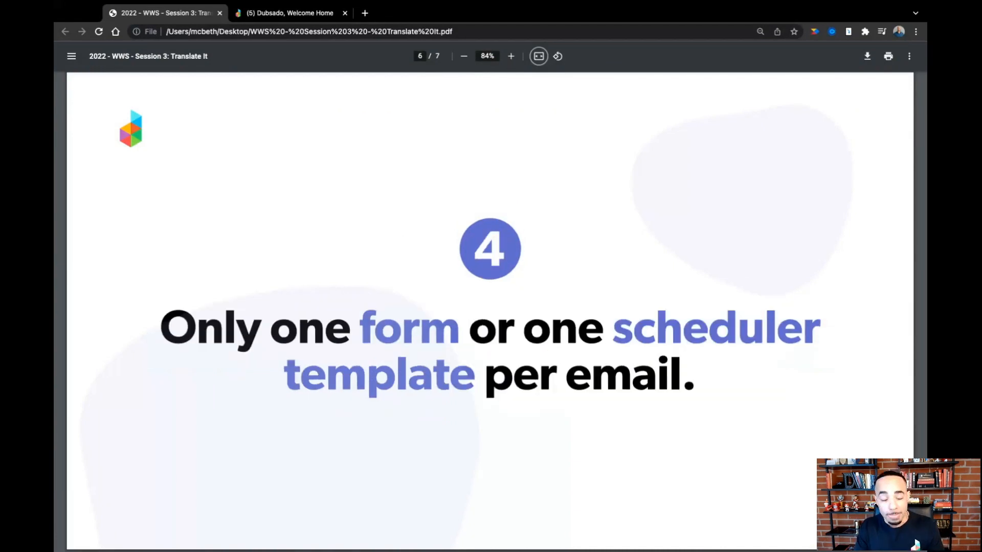
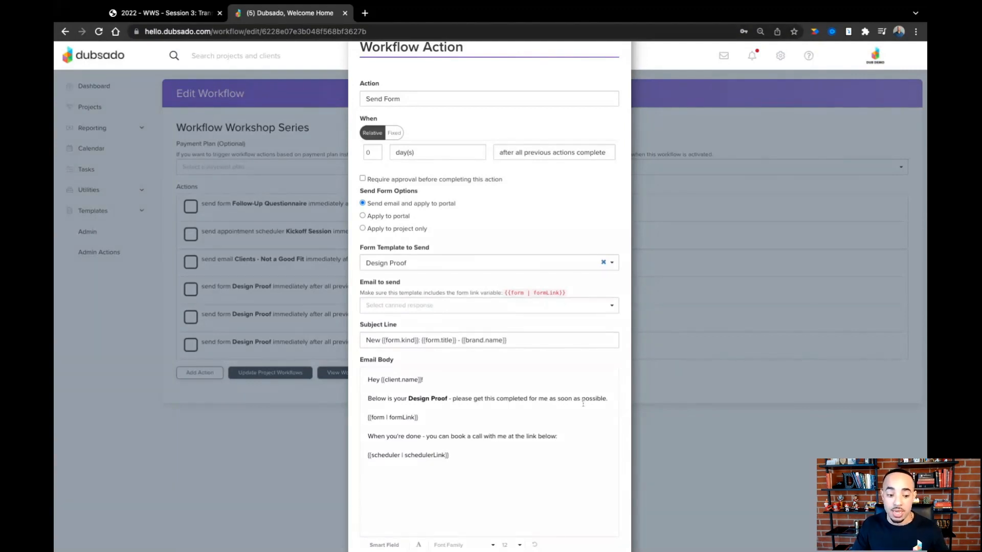
Step: Highlight the form link and scheduler link fields in turn in the Design Proof action's email body, and close the action without saving
key("shift+Left")
key("shift+Left")
key("shift+Left")
key("shift+Left")
key("shift+Left")
key("shift+Left")
key("shift+Left")
key("shift+Left")
key("shift+Left")
key("shift+Left")
key("shift+Left")
key("shift+Left")
key("shift+Left")
key("shift+Left")
key("shift+Left")
key("shift+Left")
key("shift+Left")
key("shift+Left")
key("shift+Left")
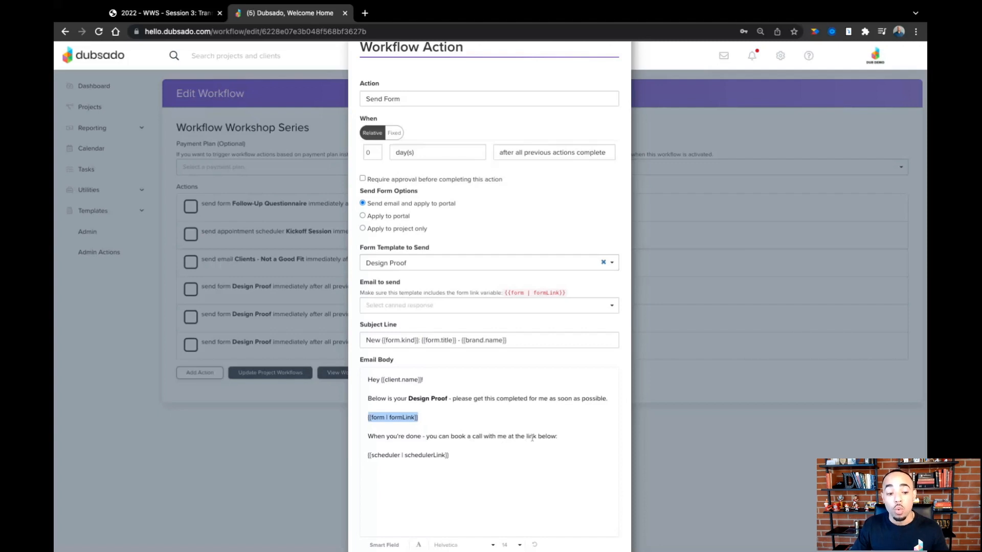
left_click_drag(457, 455, 367, 456)
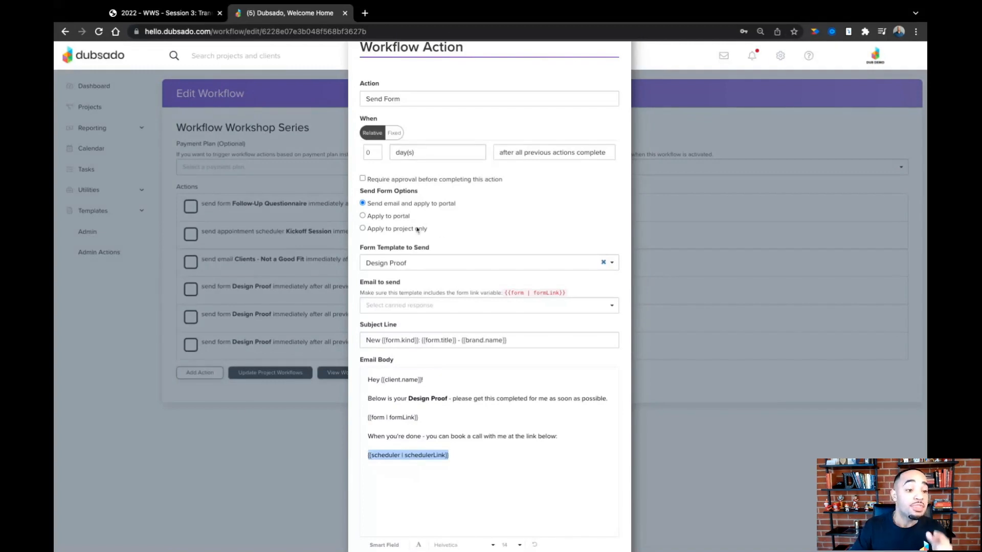
left_click(309, 457)
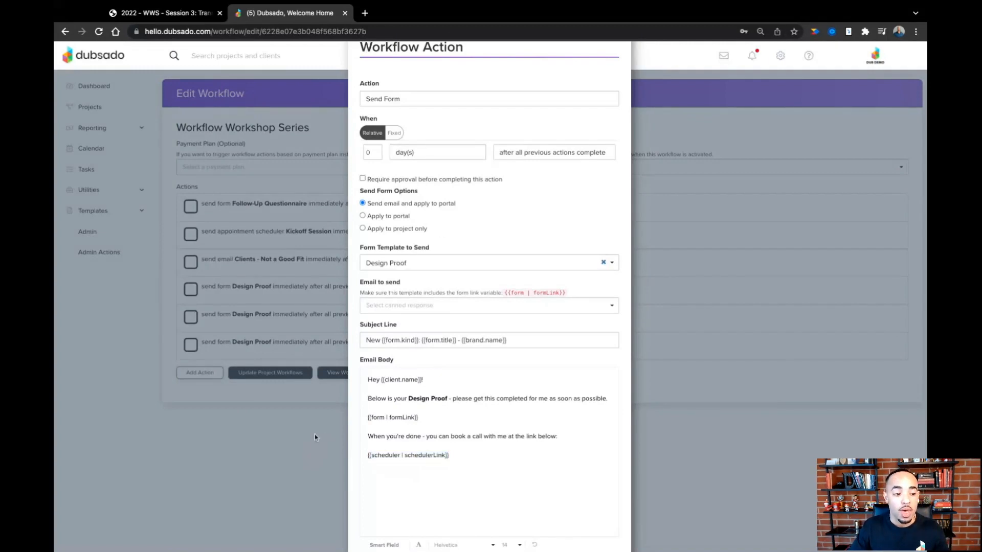
scroll(434, 430, "down", 2)
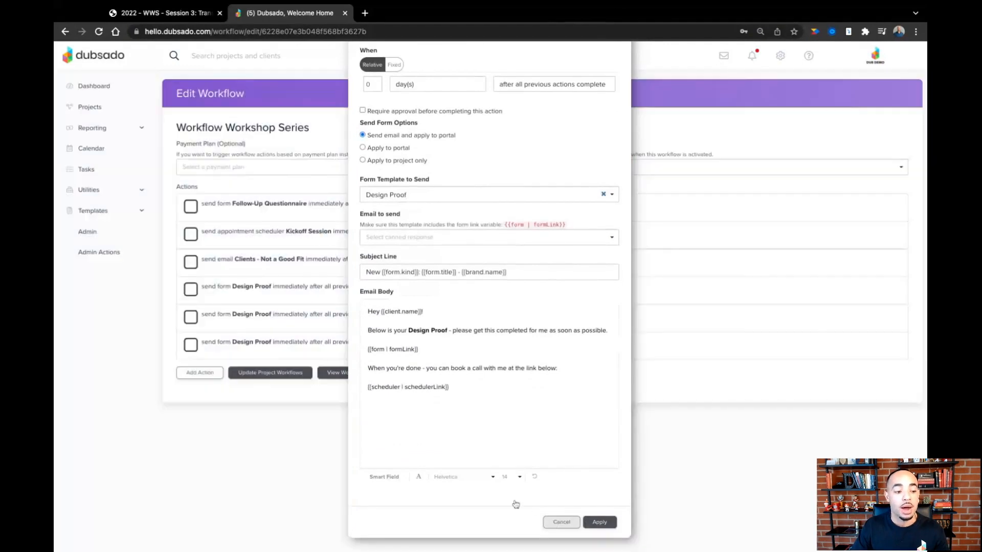
key("Escape")
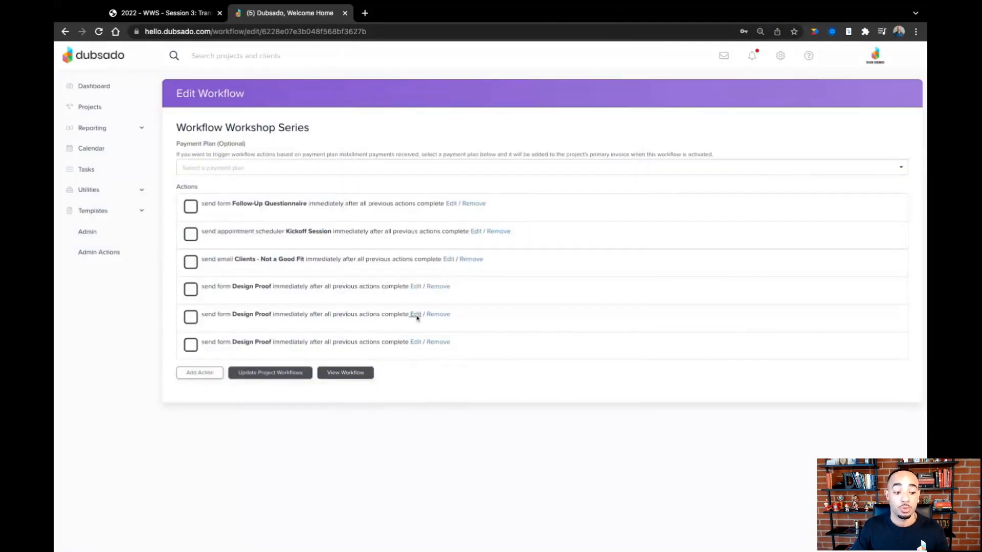
Step: Open the second Design Proof action, highlight {{form | formLink}} above the pasted scheduler URL in the email body, and close without saving
left_click(415, 315)
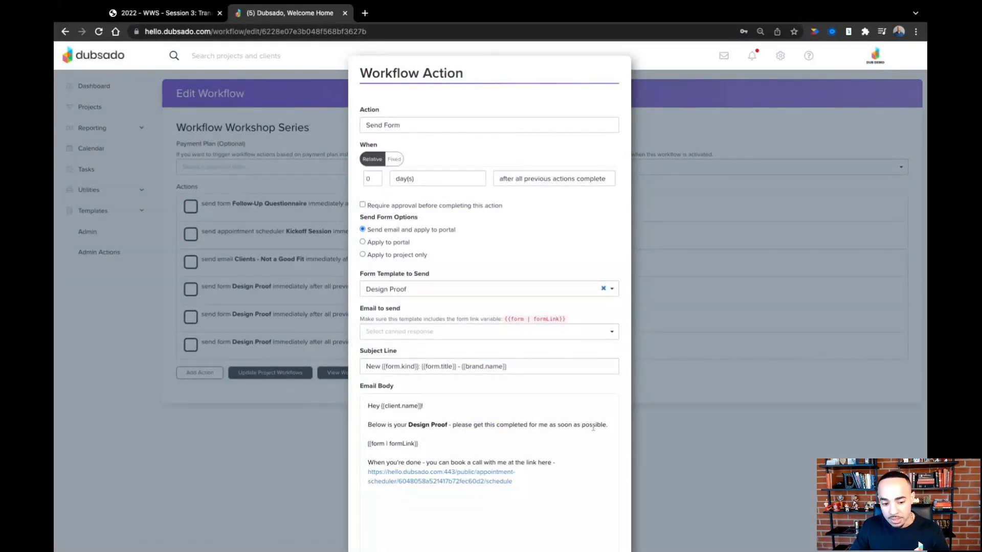
key("shift+Left")
key("shift+Left")
key("shift+Left")
key("shift+Left")
key("shift+Left")
key("shift+Left")
key("shift+Left")
key("shift+Left")
key("shift+Left")
key("shift+Left")
key("shift+Left")
key("shift+Left")
key("shift+Left")
key("shift+Left")
key("shift+Left")
key("shift+Left")
key("shift+Left")
key("shift+Left")
key("shift+Left")
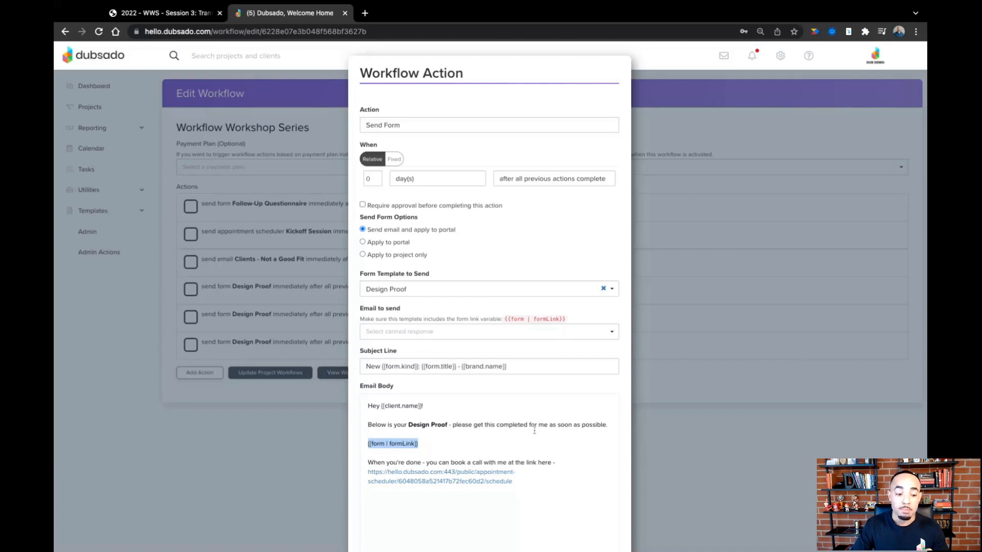
scroll(534, 430, "down", 3)
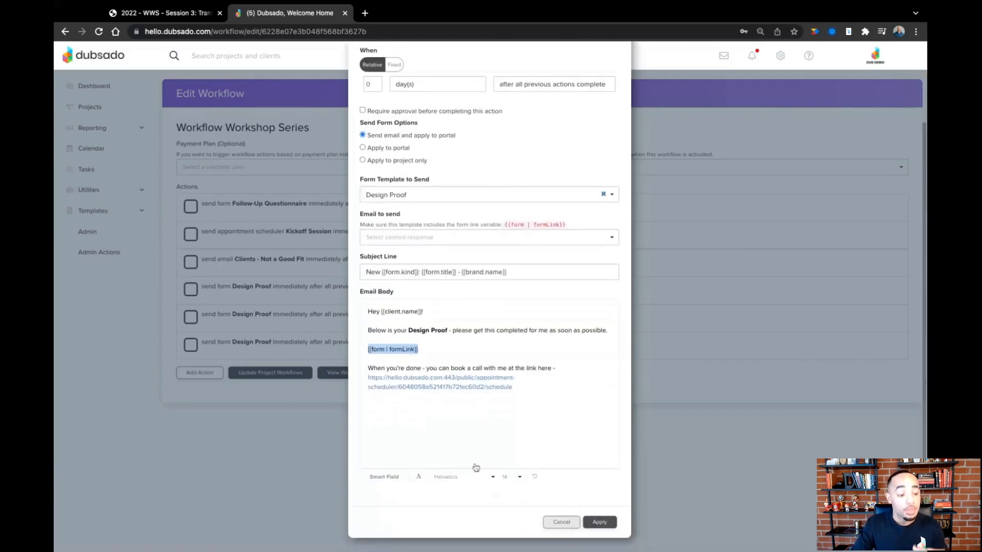
left_click(562, 522)
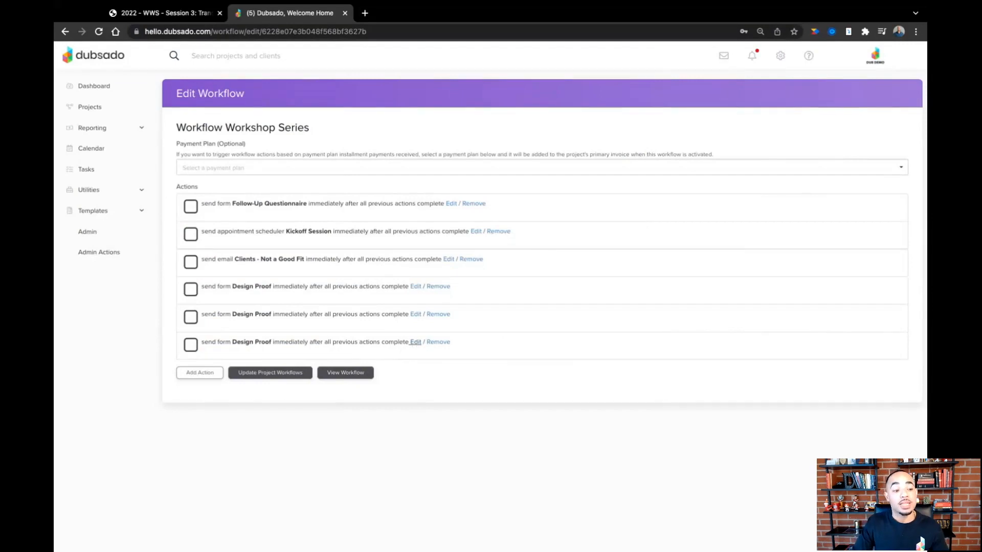
Step: Open the third Design Proof action and highlight the first, then the second {{form | formLink}} field in its email body
left_click(415, 343)
scroll(431, 409, "down", 2)
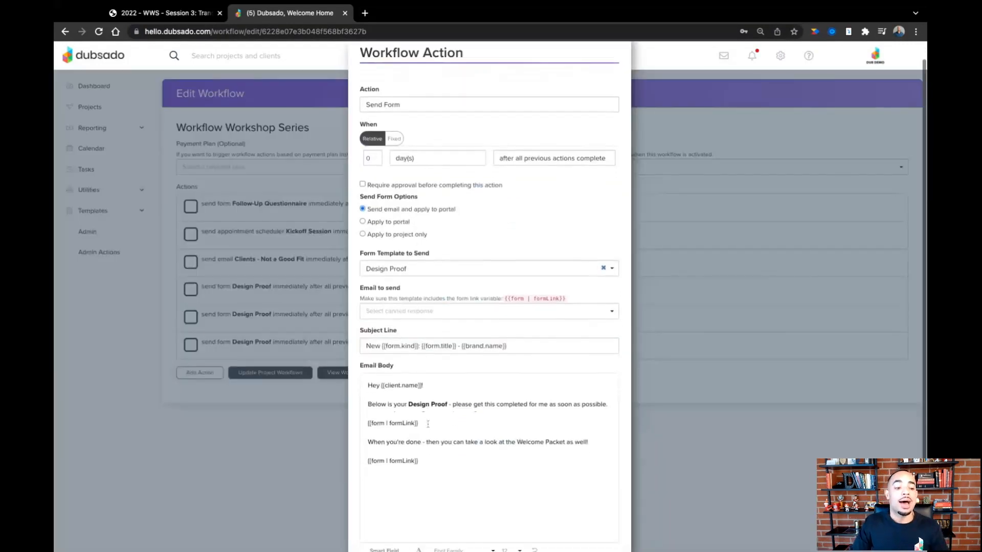
scroll(433, 230, "up", 1)
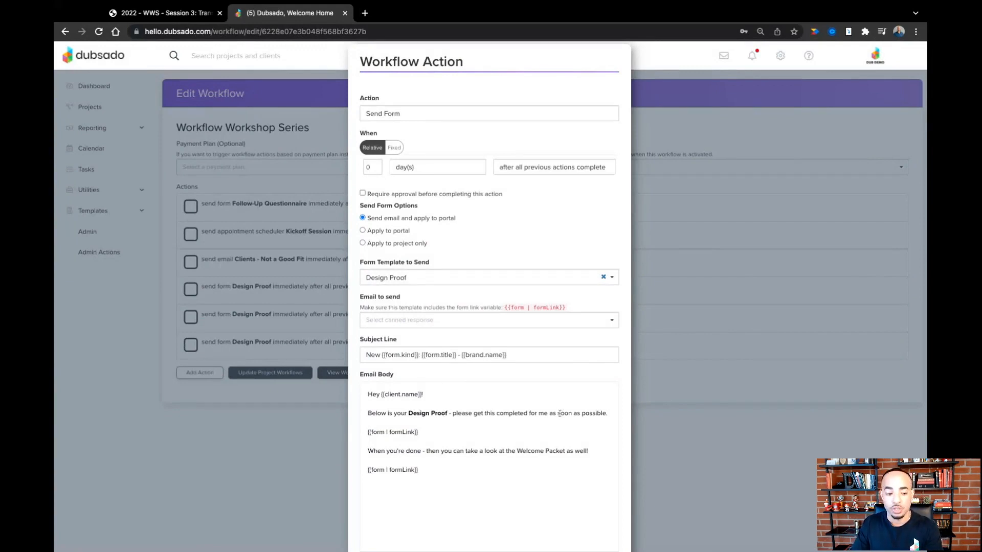
key("shift+Left")
key("shift+Left")
key("shift+Left")
key("shift+Left")
key("shift+Left")
key("shift+Left")
key("shift+Left")
key("shift+Left")
key("shift+Left")
key("shift+Left")
key("shift+Left")
key("shift+Left")
key("shift+Left")
key("shift+Left")
key("shift+Left")
key("shift+Left")
key("shift+Left")
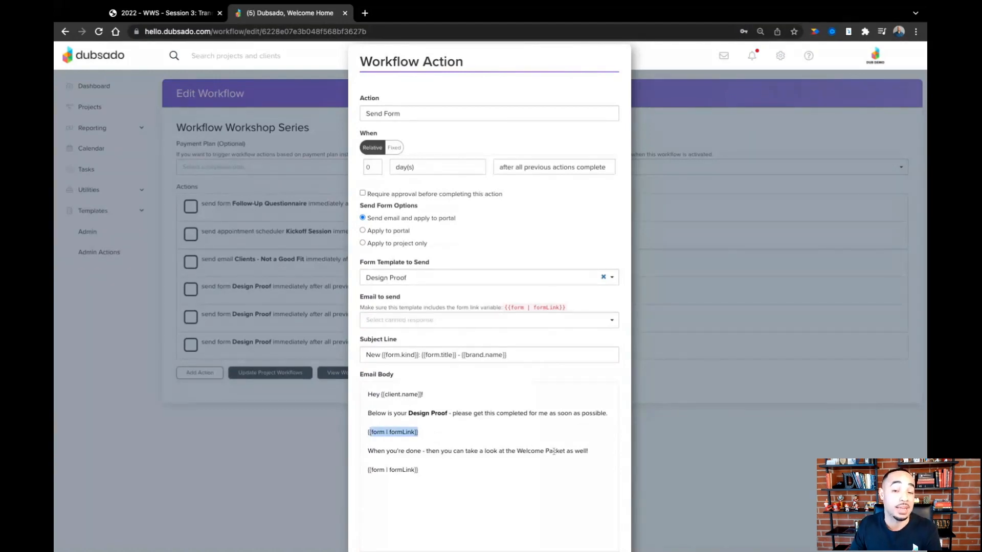
left_click(432, 470)
key("shift+Left")
key("shift+Left")
key("shift+Left")
key("shift+Left")
key("shift+Left")
key("shift+Left")
key("shift+Left")
key("shift+Left")
key("shift+Left")
key("shift+Left")
key("shift+Left")
key("shift+Left")
key("shift+Left")
key("shift+Left")
key("shift+Left")
key("shift+Left")
key("shift+Left")
key("shift+Left")
key("shift+Left")
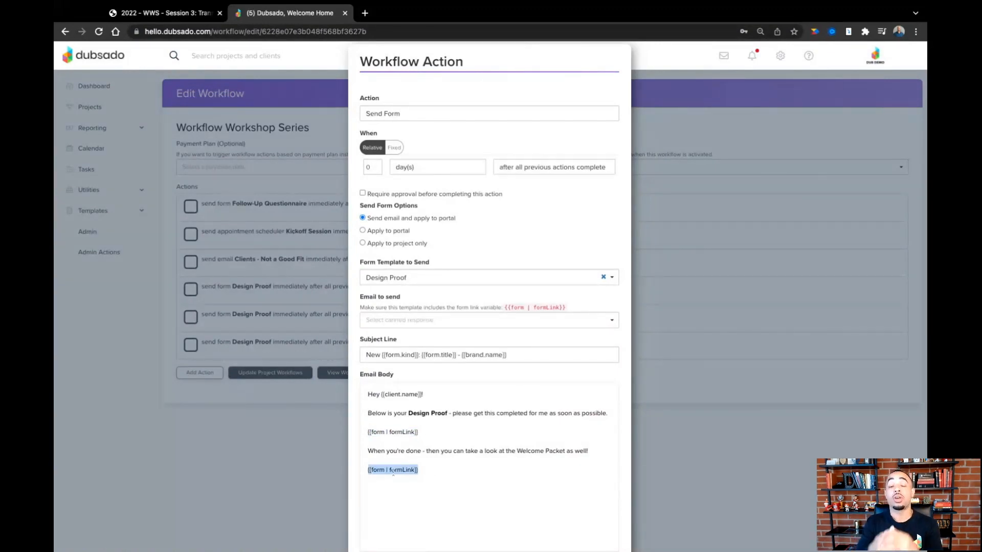
Step: Highlight the form link above the Welcome Packet sentence again, followed by the one below it
left_click(419, 433)
key("shift+Left")
key("shift+Left")
key("shift+Left")
key("shift+Left")
key("shift+Left")
key("shift+Left")
key("shift+Left")
key("shift+Left")
key("shift+Left")
key("shift+Left")
key("shift+Left")
key("shift+Left")
key("shift+Left")
key("shift+Left")
key("shift+Left")
key("shift+Left")
key("shift+Left")
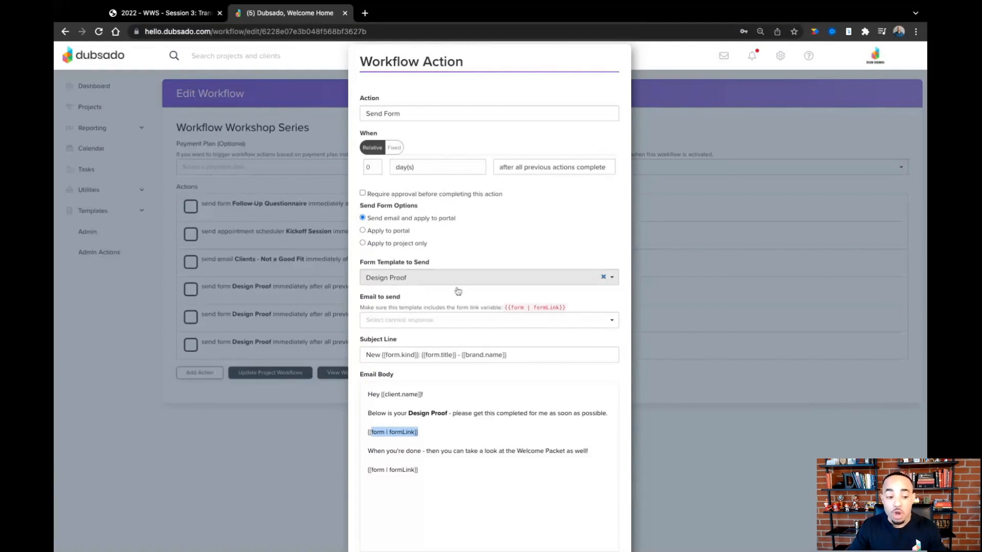
left_click(423, 469)
key("shift+Left")
key("shift+Left")
key("shift+Left")
key("shift+Left")
key("shift+Left")
key("shift+Left")
key("shift+Left")
key("shift+Left")
key("shift+Left")
key("shift+Left")
key("shift+Left")
key("shift+Left")
key("shift+Left")
key("shift+Left")
key("shift+Left")
key("shift+Left")
key("shift+Left")
key("shift+Left")
key("shift+Left")
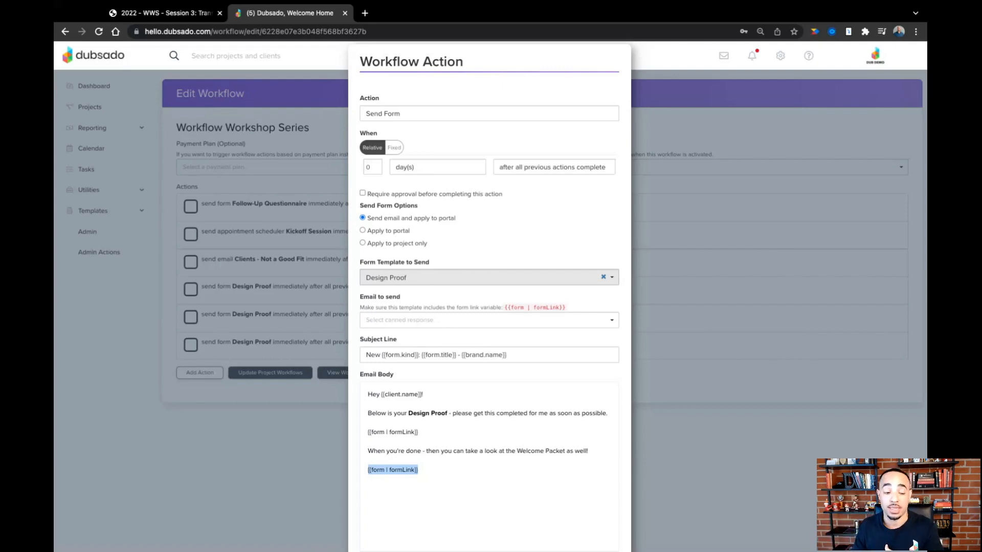
Step: Change the action to Send Appointment Scheduler and choose Kickoff Session as the scheduler template to send
left_click(415, 113)
left_click(415, 214)
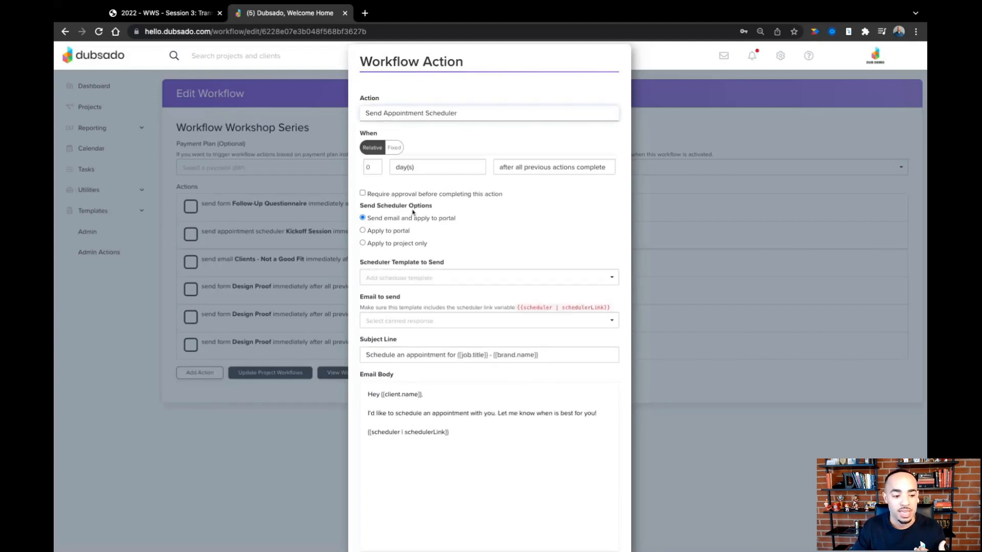
left_click(406, 277)
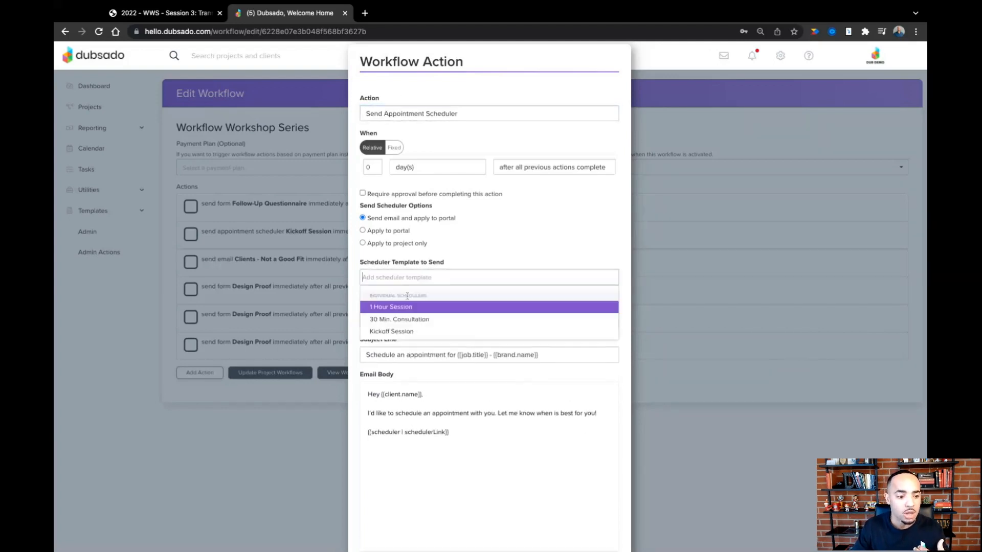
left_click(405, 330)
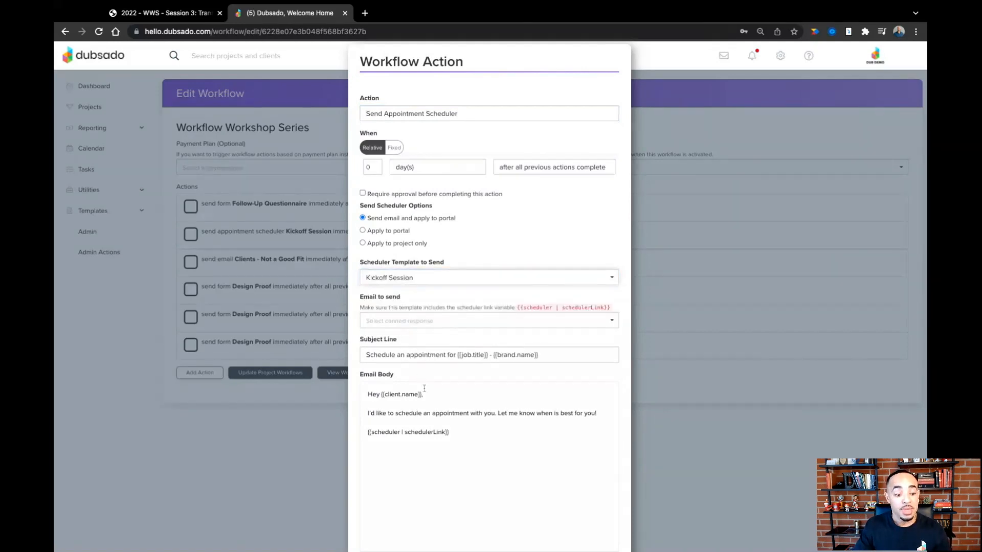
Step: Copy the {{scheduler | schedulerLink}} field in the email body and paste it twice on new lines below the original
left_click_drag(408, 432, 453, 431)
triple_click(453, 431)
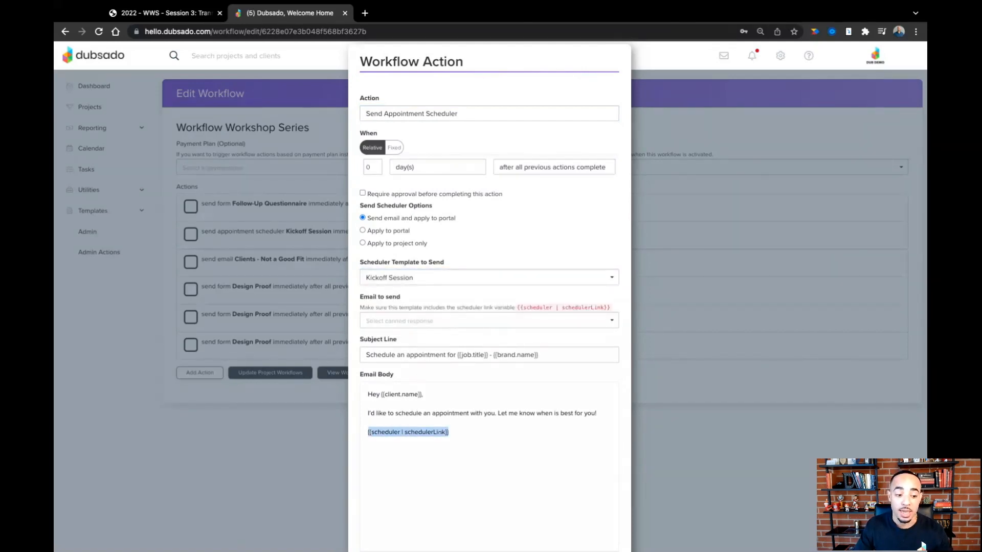
key("ctrl+c")
left_click(453, 431)
key("Return")
key("ctrl+v")
key("Return")
key("ctrl+v")
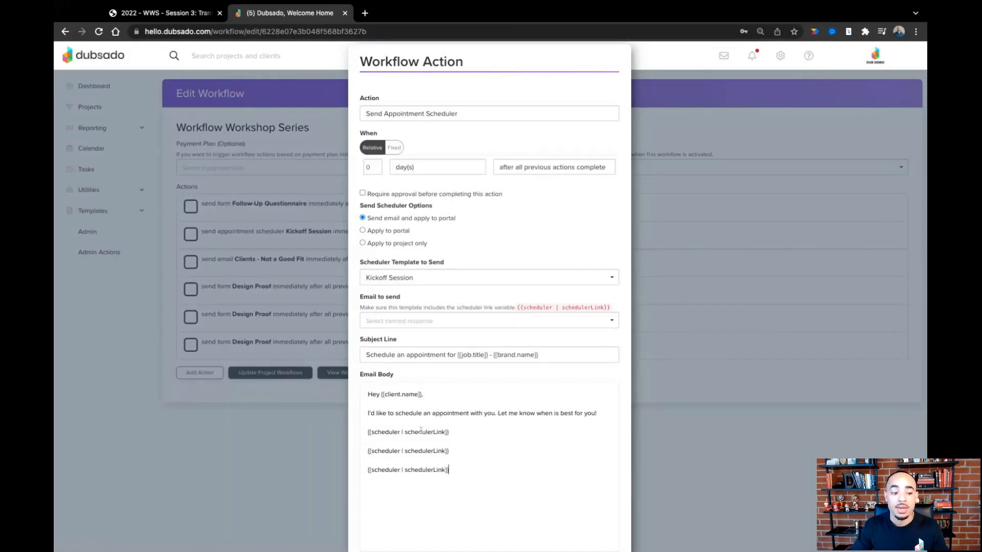
Step: Point out each of the three scheduler link lines in turn, starting by highlighting the first, and view the rest of the action form
scroll(423, 274, "down", 1)
scroll(450, 424, "down", 1)
double_click(457, 432)
key("shift+Left")
key("shift+Left")
key("shift+Left")
key("shift+Left")
key("shift+Left")
key("shift+Left")
key("shift+Left")
key("shift+Left")
key("shift+Left")
key("shift+Left")
key("shift+Left")
key("shift+Left")
key("shift+Left")
key("shift+Left")
key("shift+Left")
key("shift+Left")
key("shift+Left")
key("shift+Left")
key("shift+Left")
key("shift+Left")
left_click(410, 449)
left_click(420, 476)
left_click(426, 468)
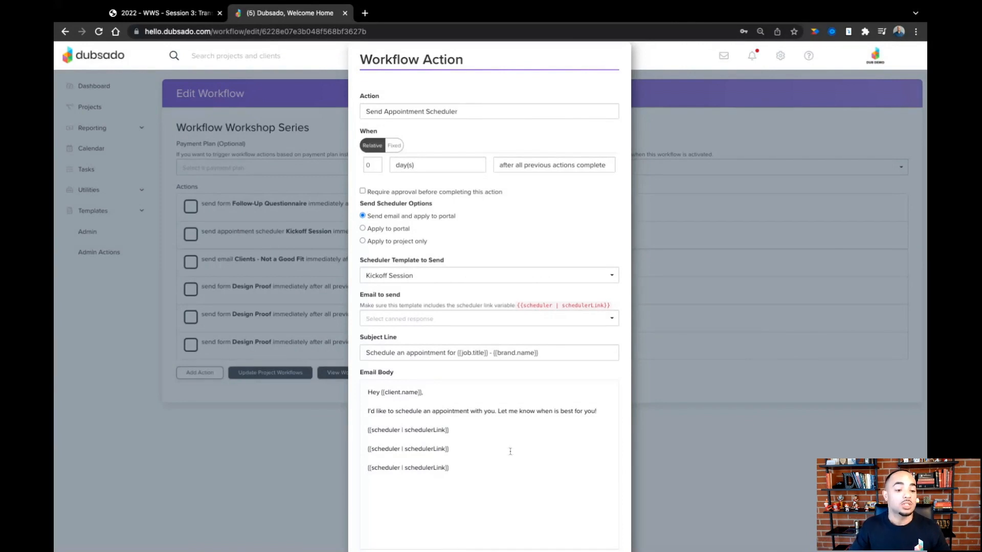
scroll(522, 460, "down", 3)
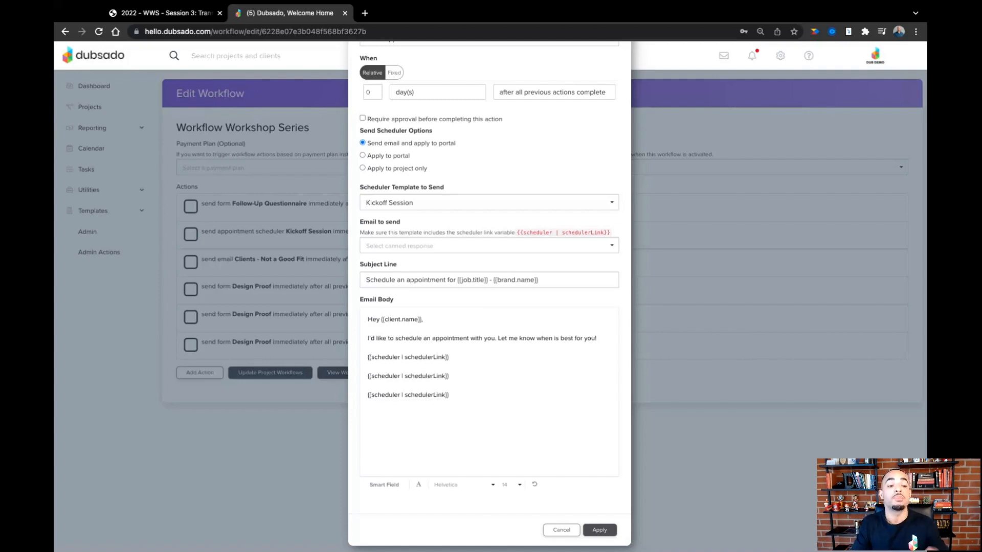
Step: Return to the PDF slides and show page 7 on choosing the most specific trigger
left_click(178, 15)
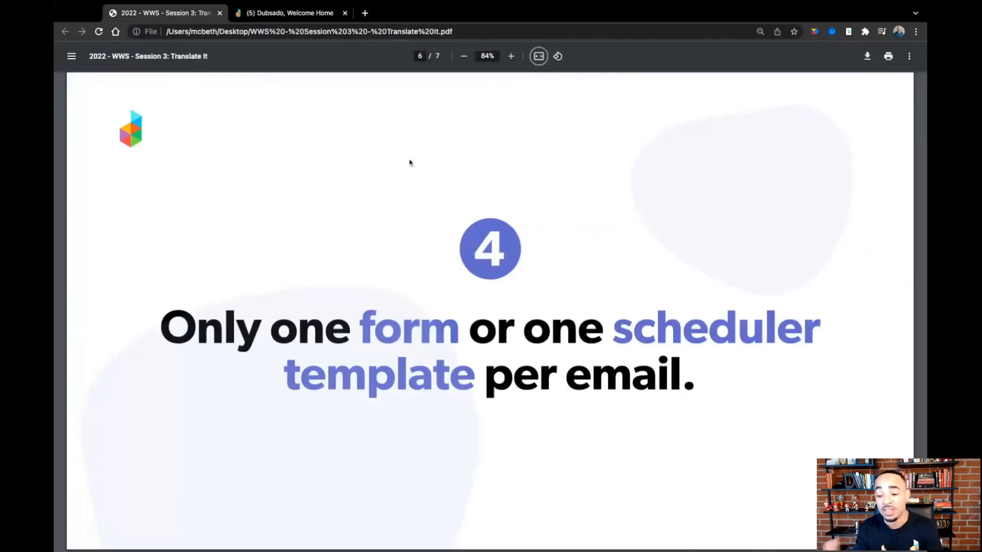
key("Right")
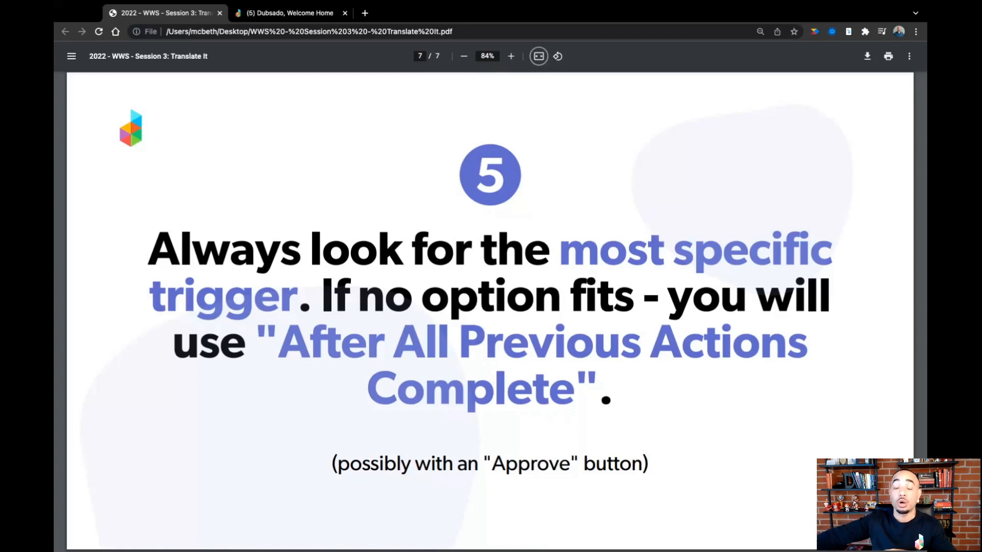
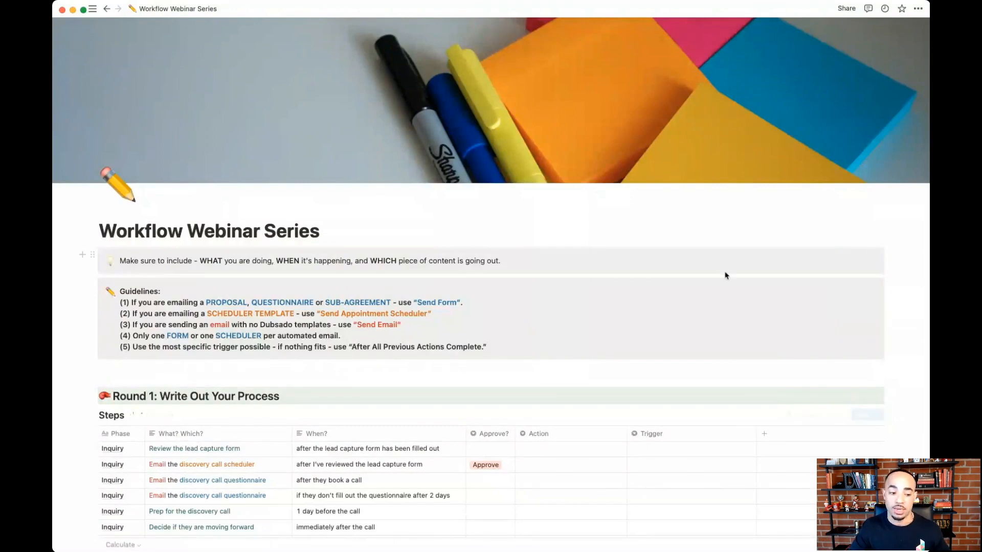
Step: Review the guidelines and the Round 1 process steps from Inquiry through Booked, including their timing and Approve tags
scroll(502, 252, "down", 2)
scroll(501, 251, "down", 1)
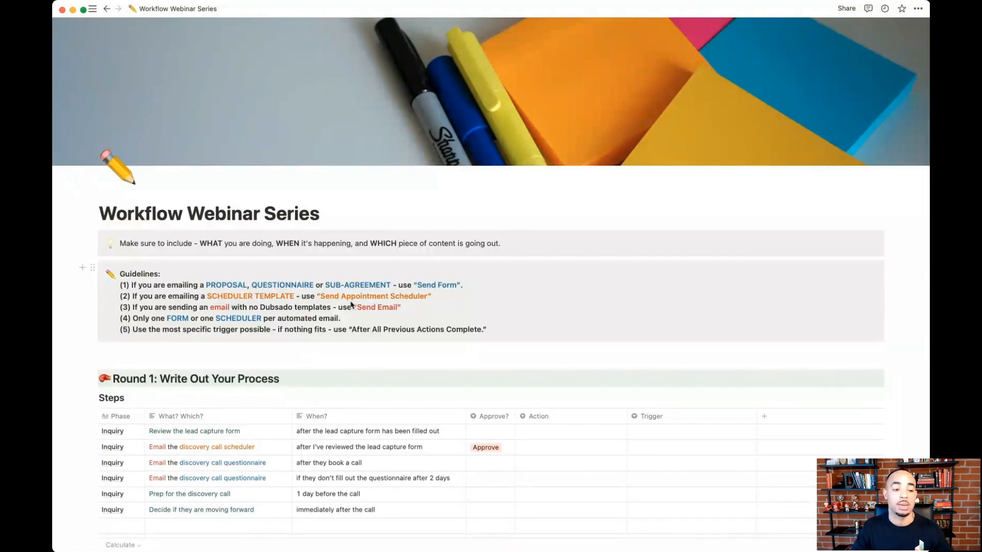
scroll(371, 314, "down", 4)
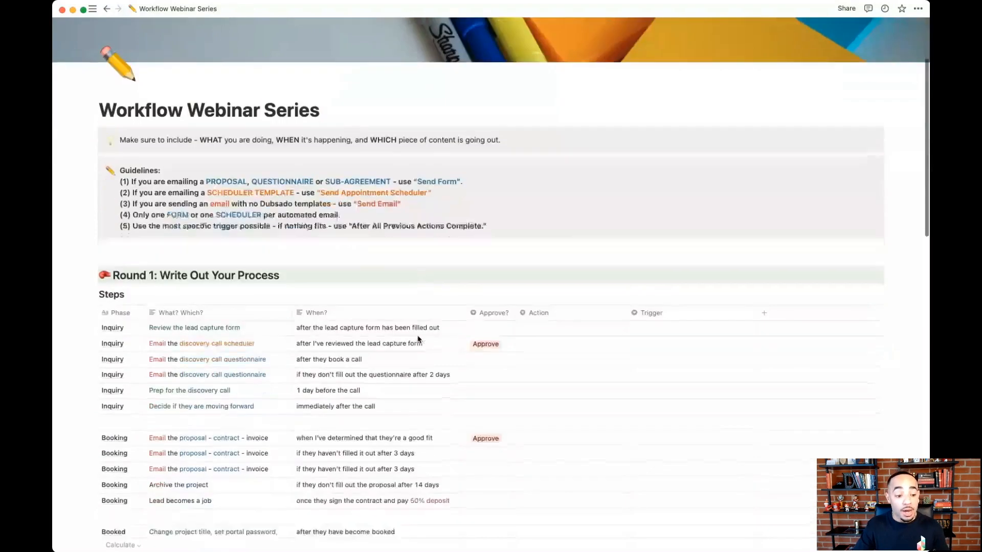
scroll(417, 339, "down", 8)
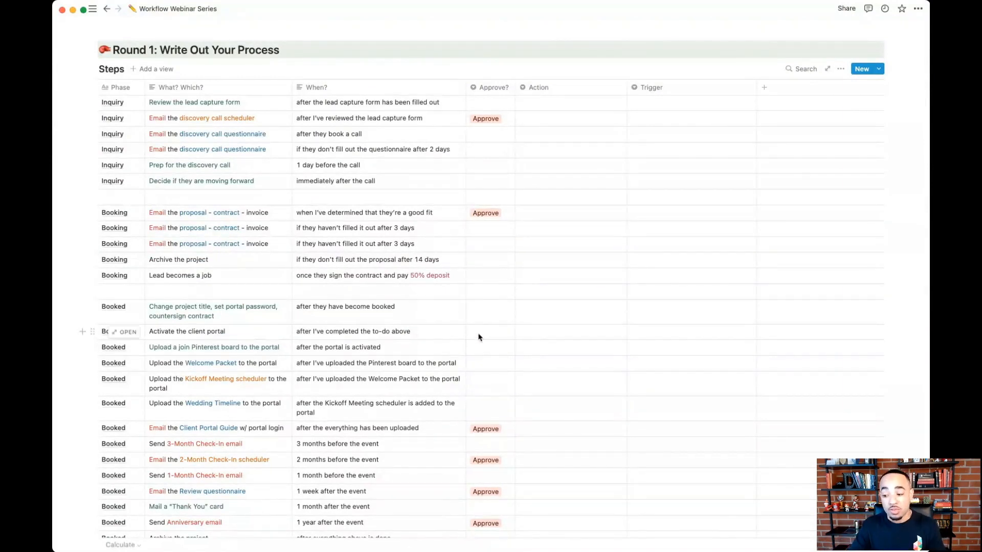
key("super+Tab")
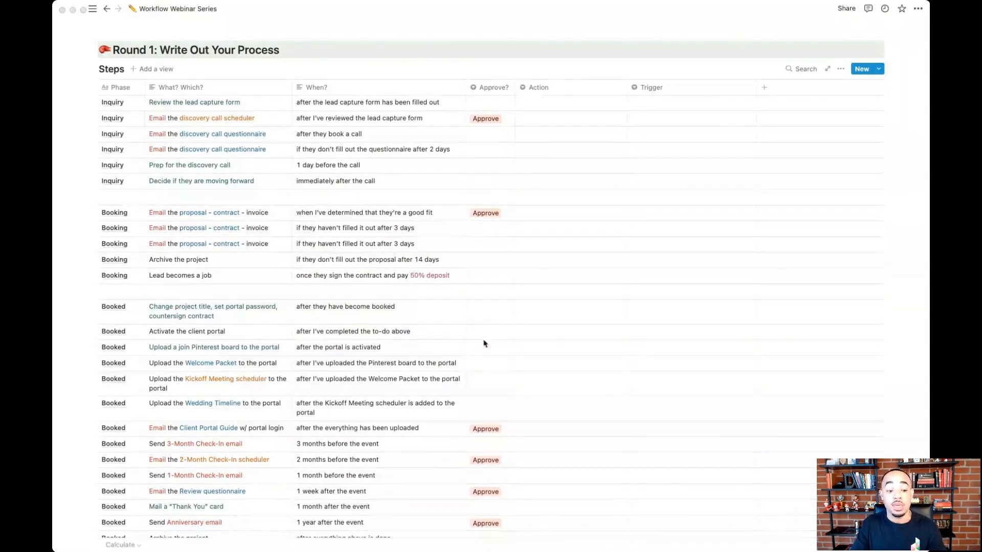
scroll(485, 343, "down", 2)
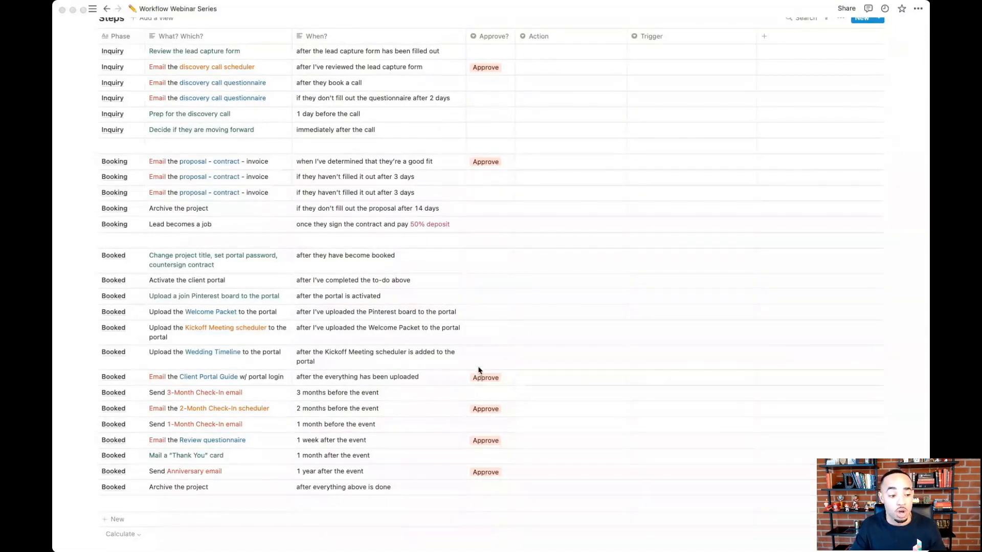
scroll(477, 373, "down", 3)
scroll(420, 369, "down", 5)
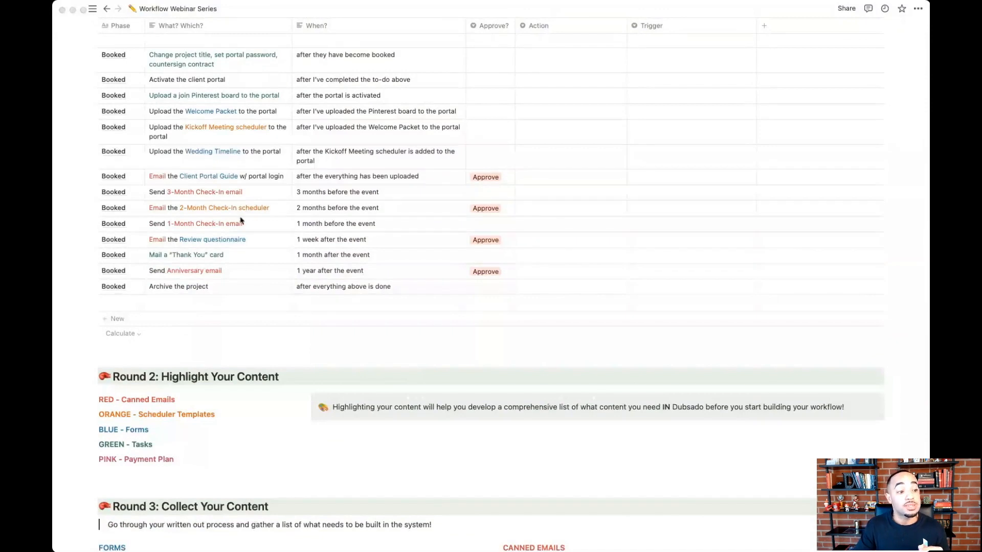
Step: Compare the Round 1 process steps with the Round 2 color key and the Round 3 lists of forms, schedulers, canned emails and payment plan
scroll(240, 220, "up", 4)
scroll(204, 212, "down", 1)
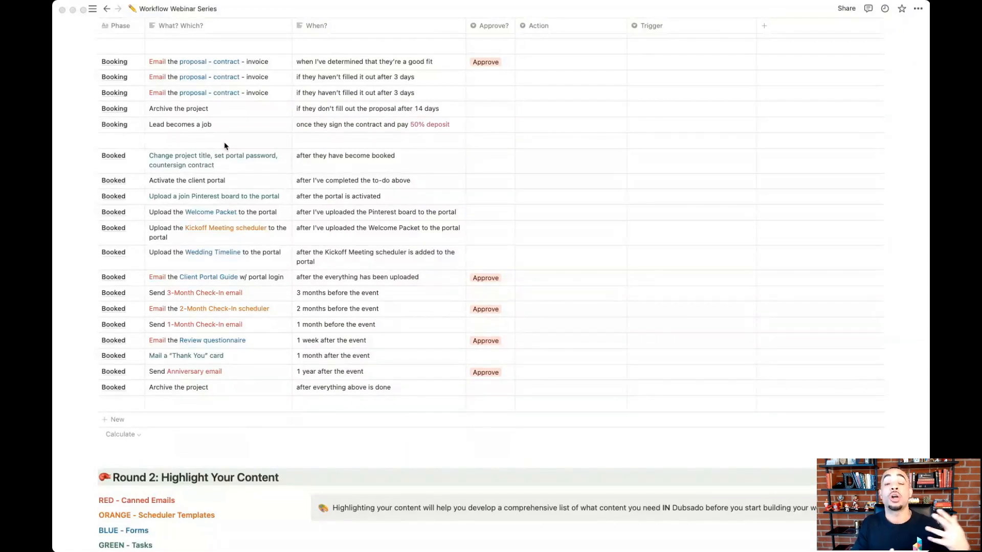
scroll(240, 148, "up", 3)
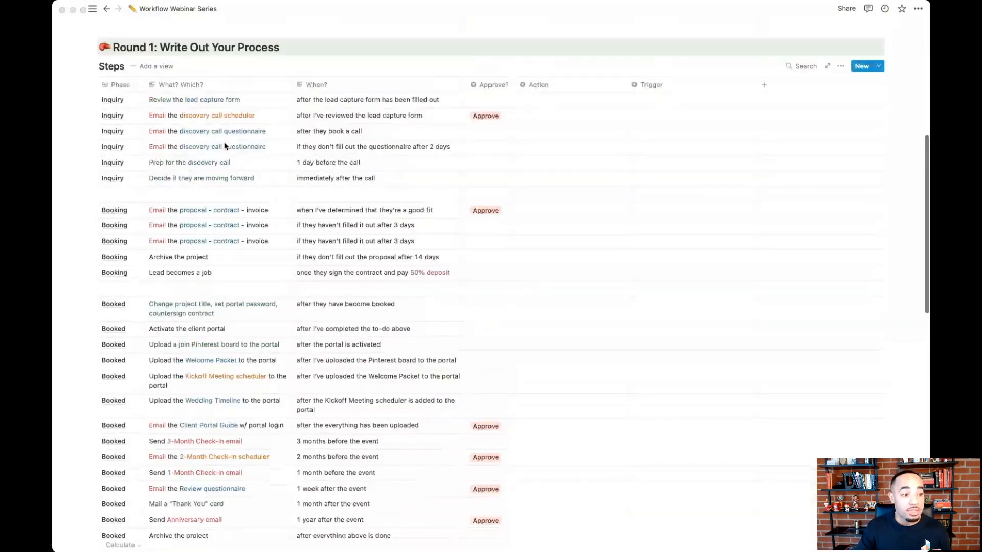
scroll(241, 162, "down", 6)
scroll(240, 163, "down", 6)
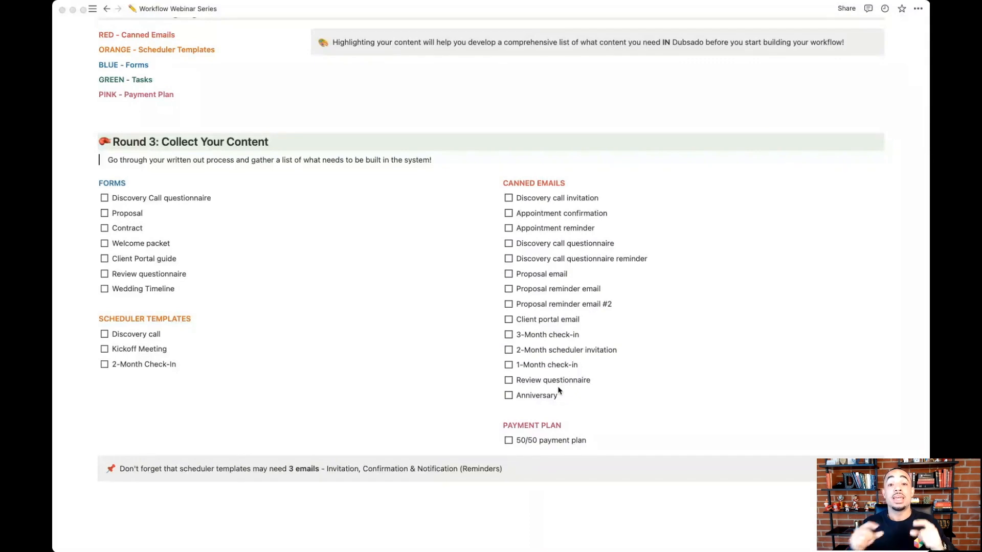
scroll(509, 346, "up", 15)
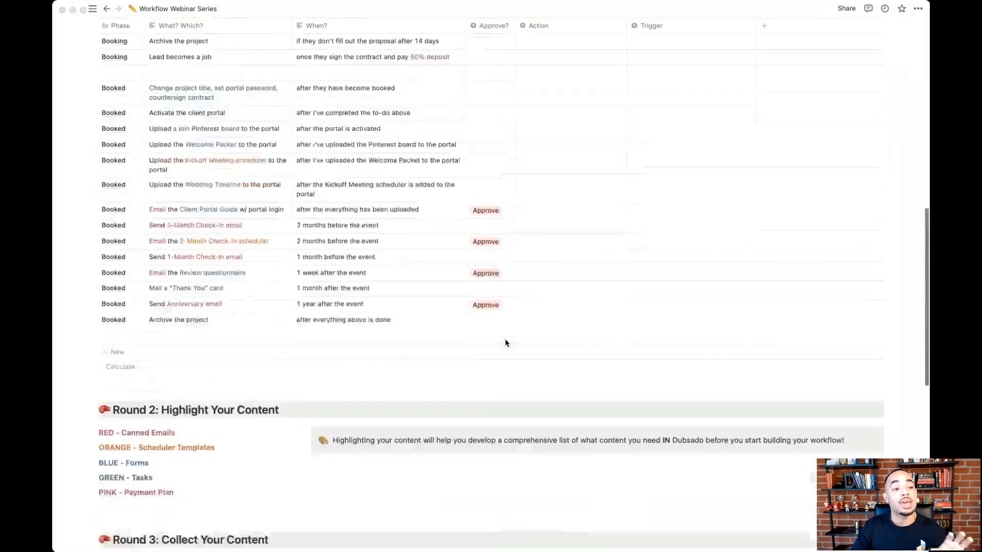
scroll(505, 343, "up", 3)
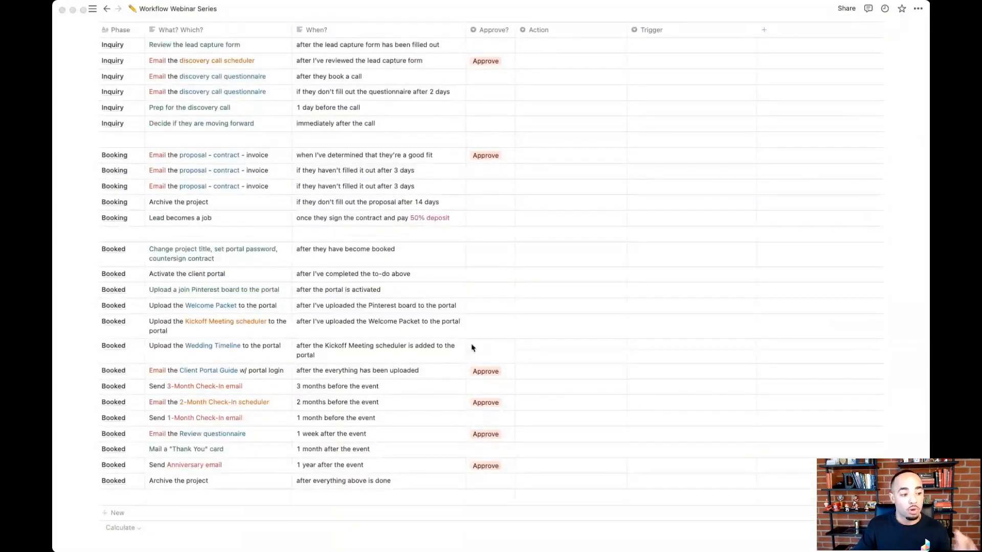
scroll(440, 350, "up", 1)
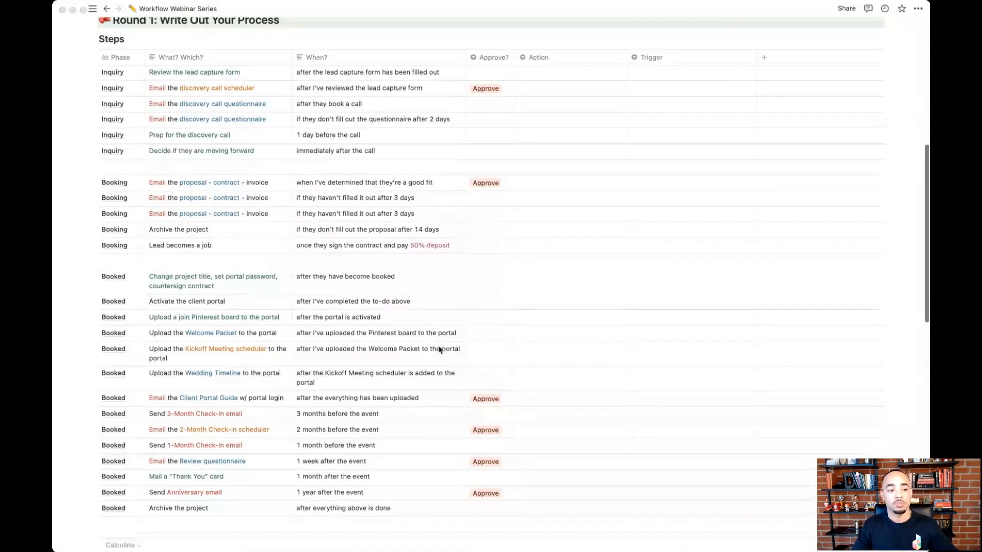
scroll(438, 351, "down", 1)
scroll(438, 352, "down", 1)
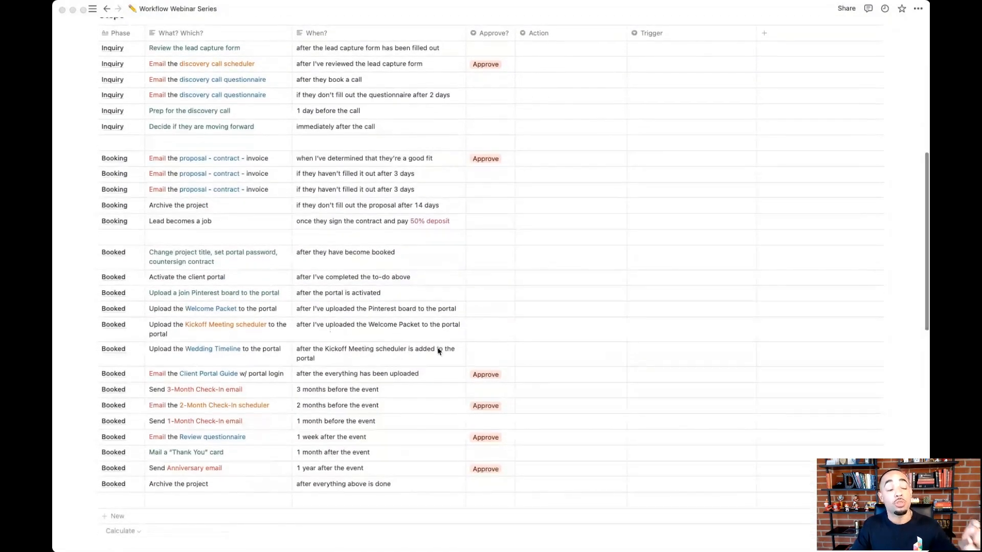
scroll(438, 351, "down", 15)
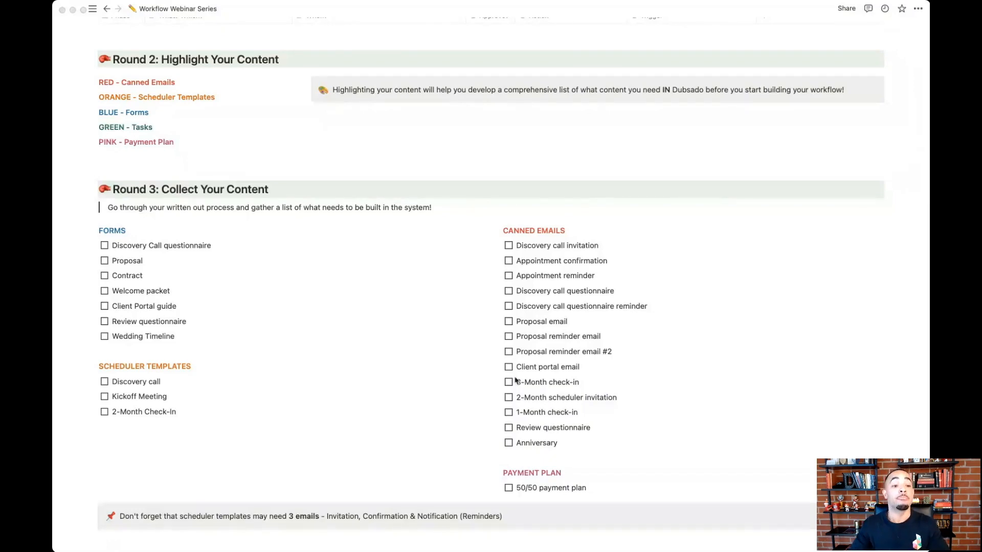
scroll(511, 306, "up", 2)
scroll(511, 306, "up", 8)
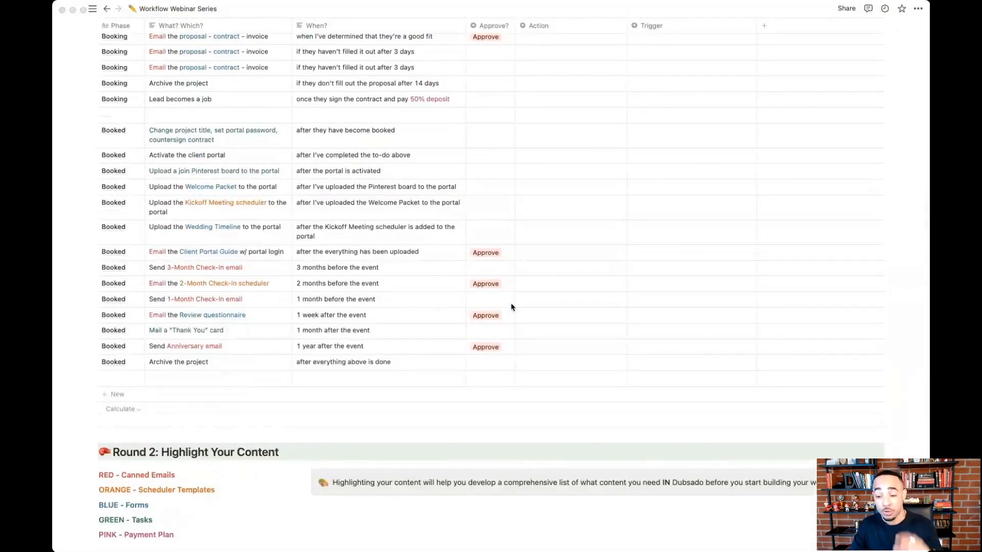
scroll(511, 306, "down", 9)
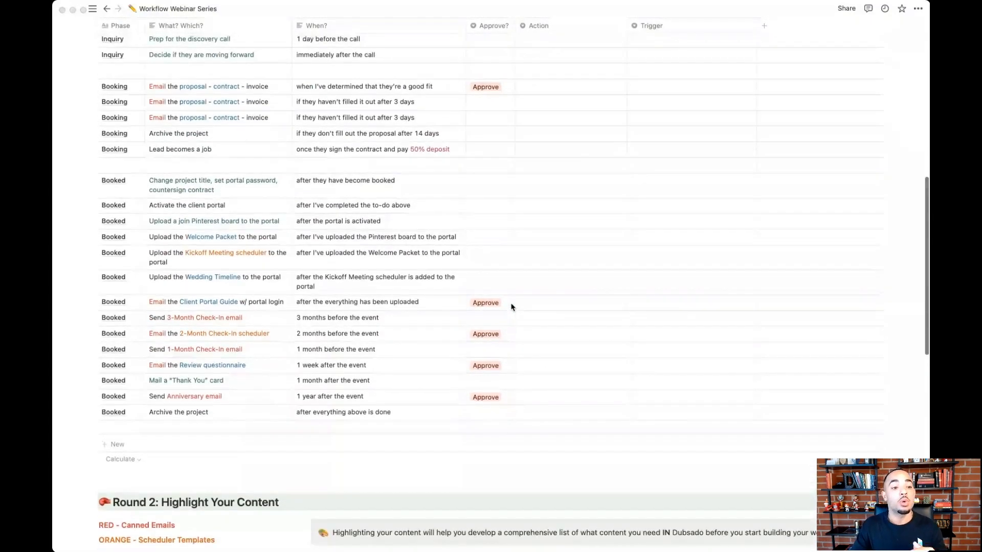
scroll(545, 483, "down", 1)
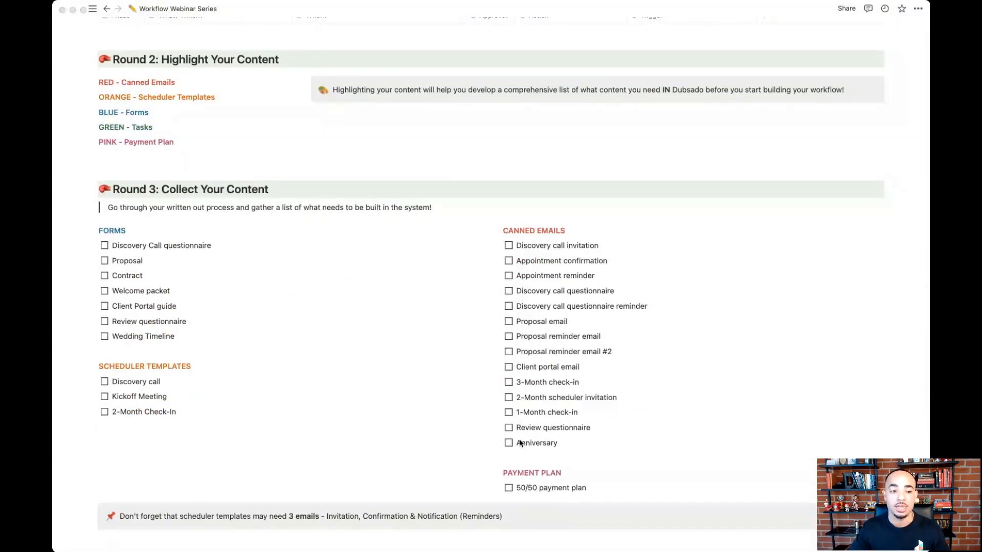
scroll(511, 321, "up", 10)
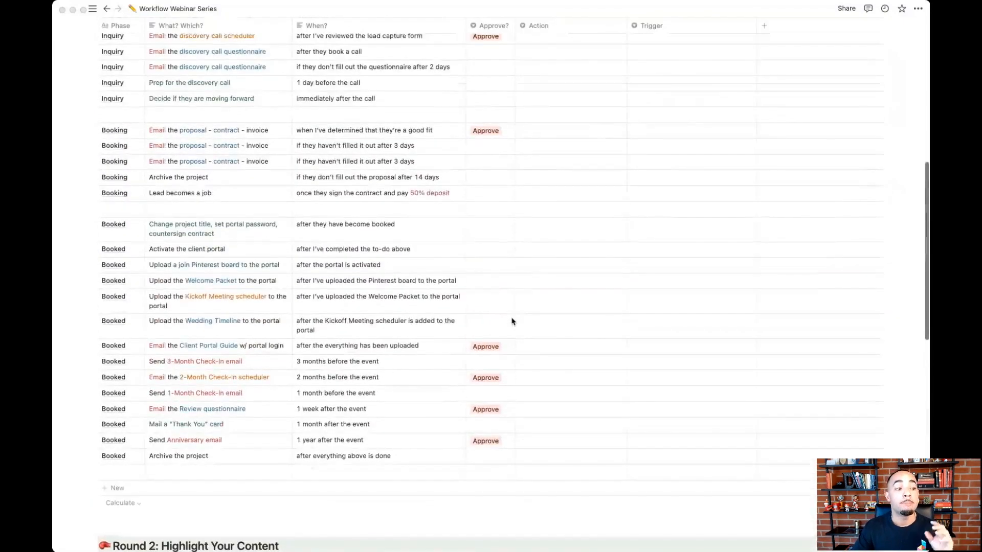
scroll(511, 321, "up", 3)
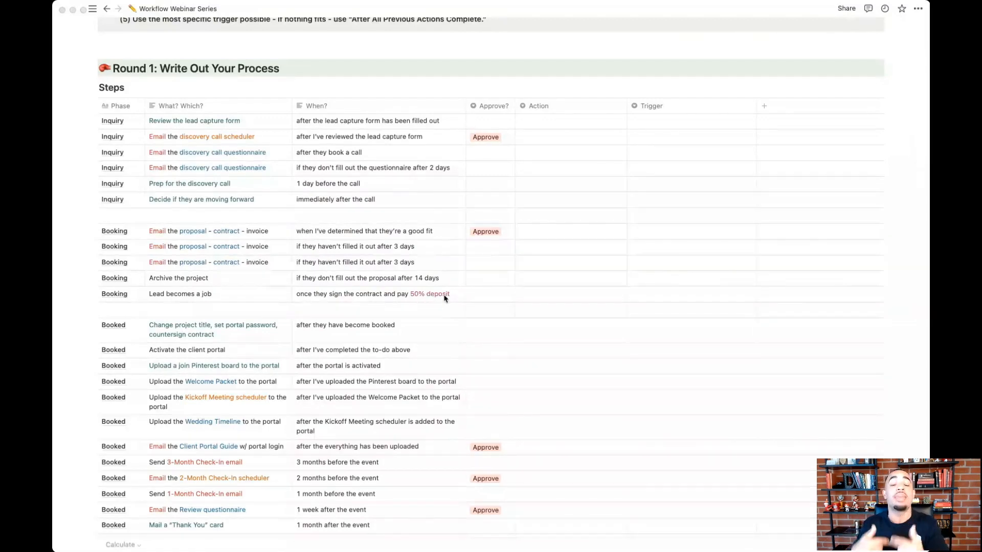
Step: Review the Round 2 color key and Round 3 content lists, and return to the guidelines above the Round 1 steps table
scroll(444, 298, "down", 10)
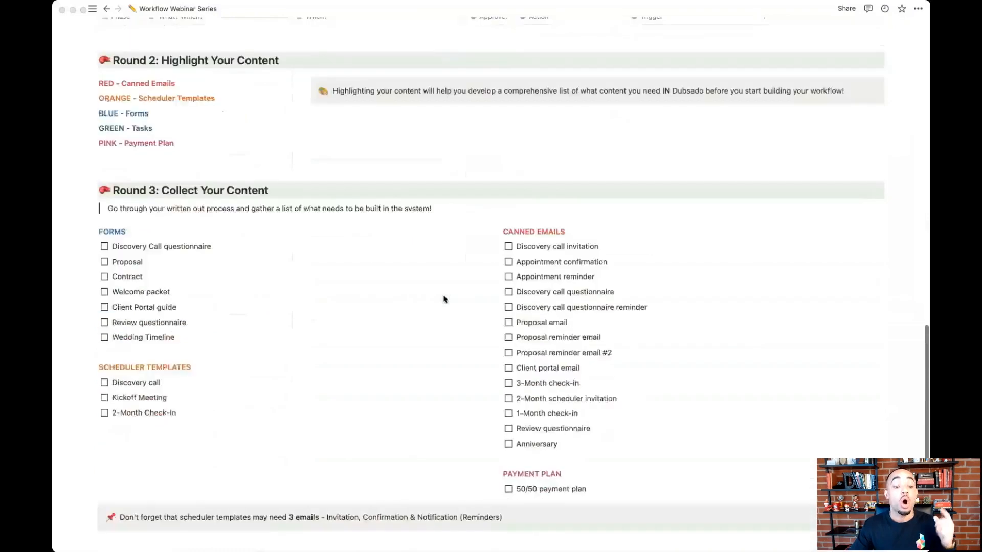
scroll(444, 298, "down", 2)
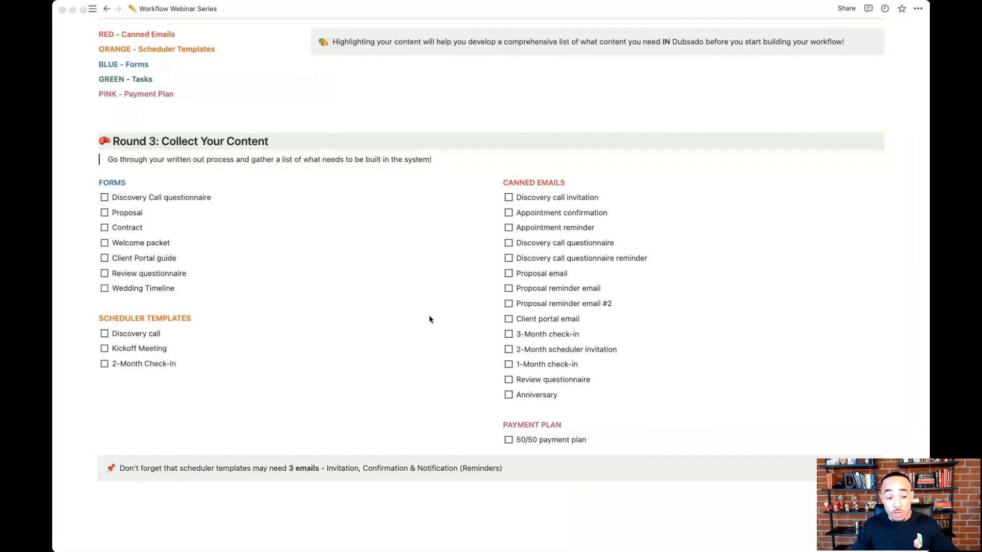
scroll(432, 315, "up", 8)
scroll(434, 315, "up", 5)
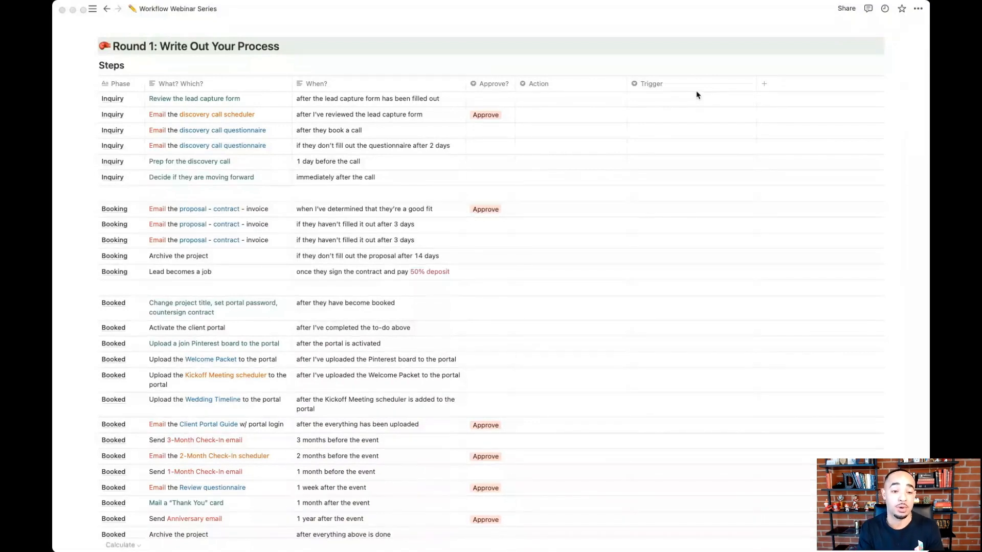
scroll(599, 133, "up", 3)
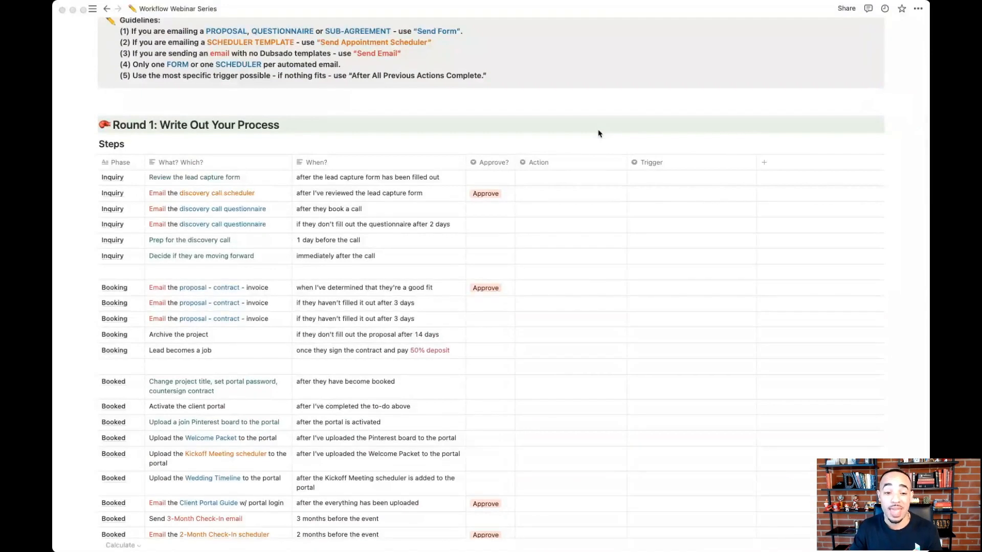
scroll(600, 133, "up", 2)
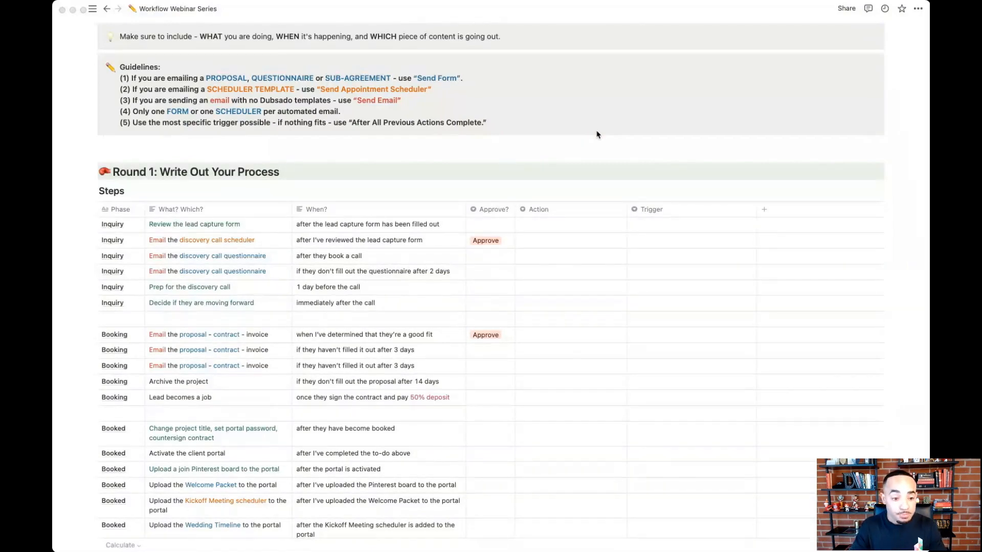
Step: Examine the available Action options and Trigger options for the "Review the lead capture form" step without choosing any
left_click(566, 227)
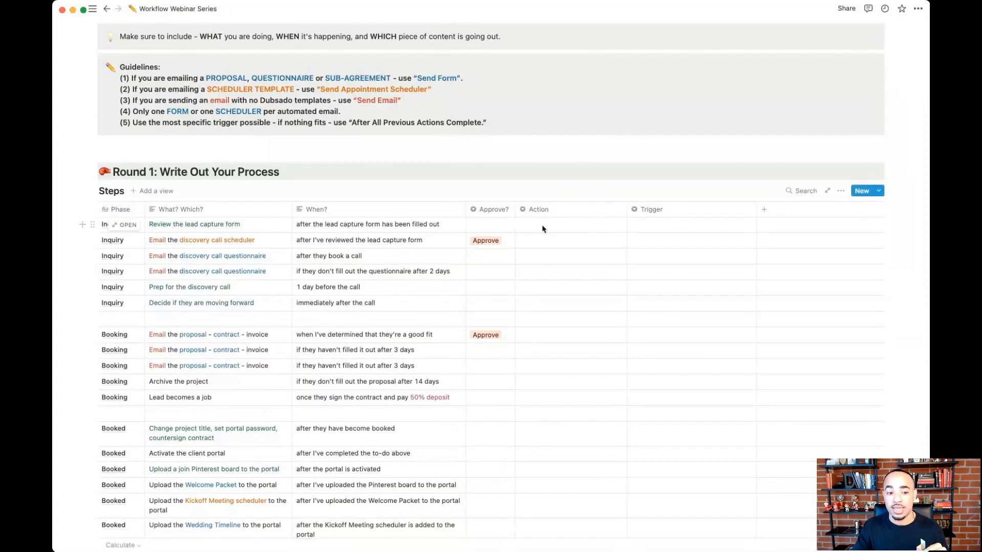
left_click(560, 226)
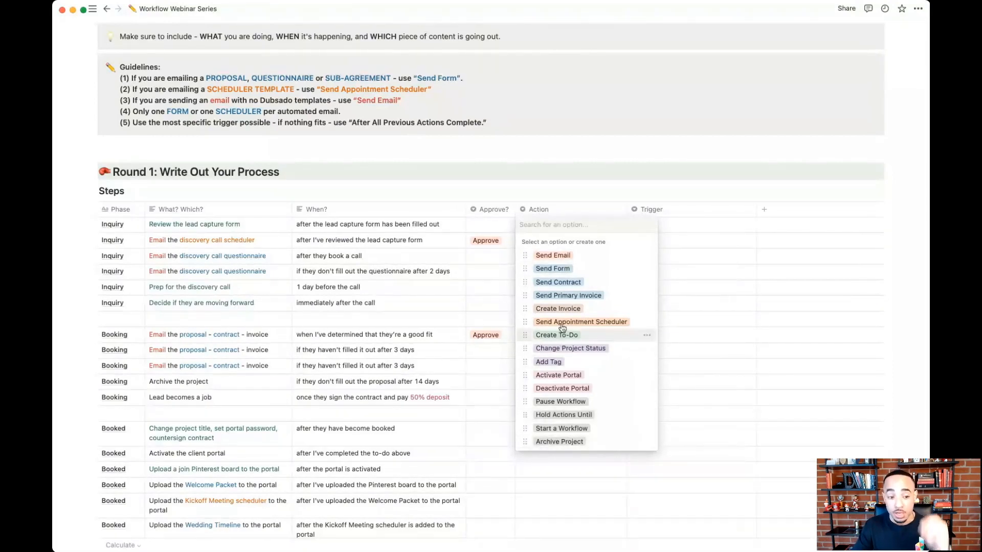
key("Escape")
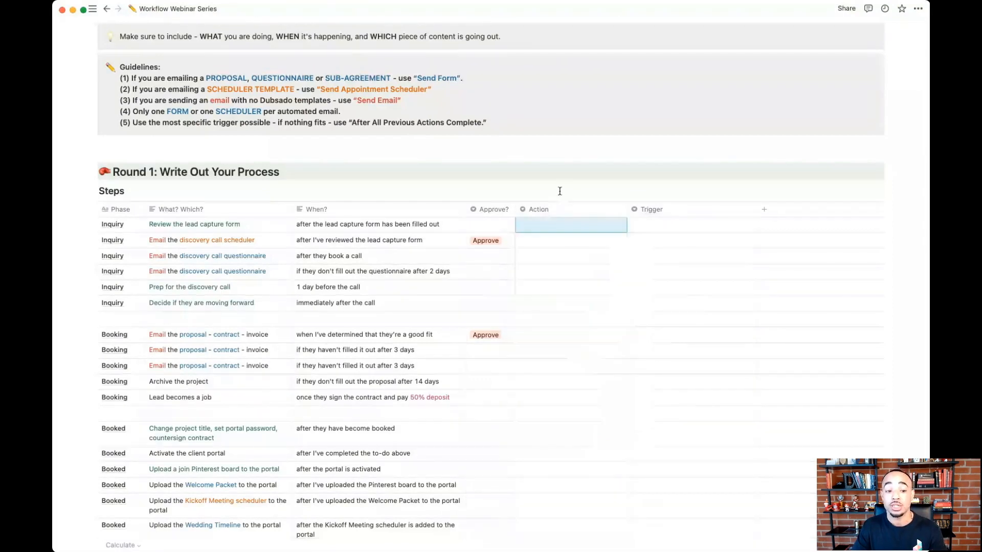
left_click(671, 228)
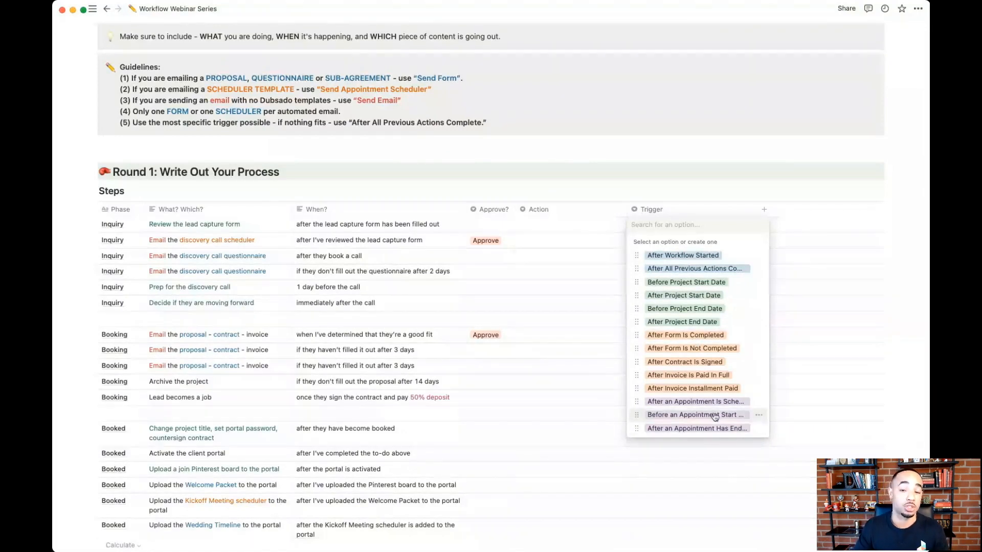
key("Escape")
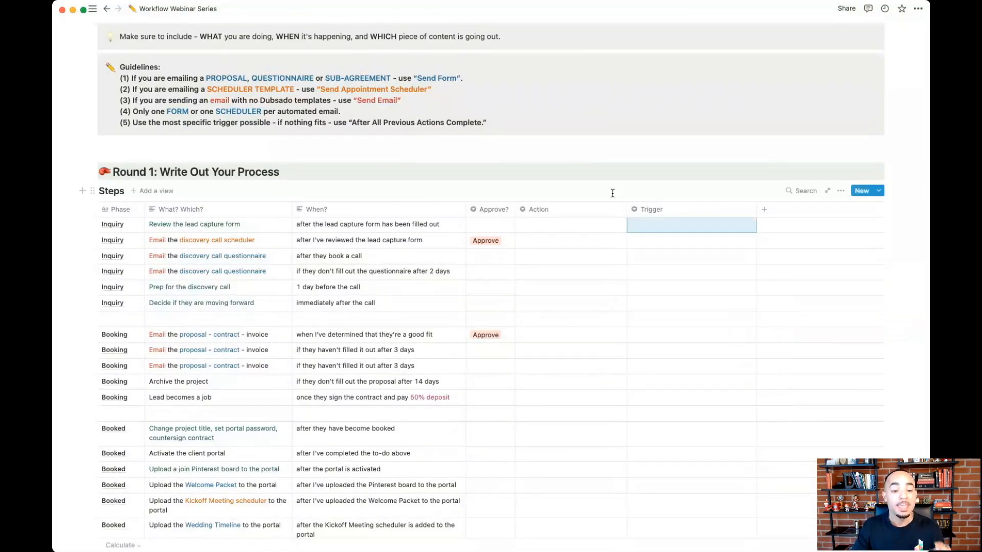
Step: Set the action to Create To-Do for reviewing the lead capture form and to Send Appointment Scheduler for emailing the discovery call scheduler
left_click(551, 226)
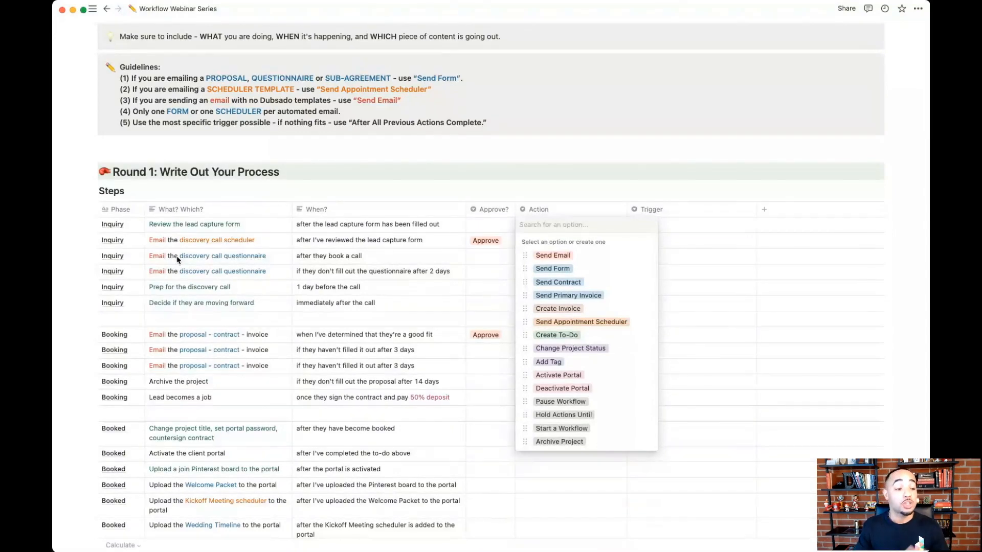
key("Escape")
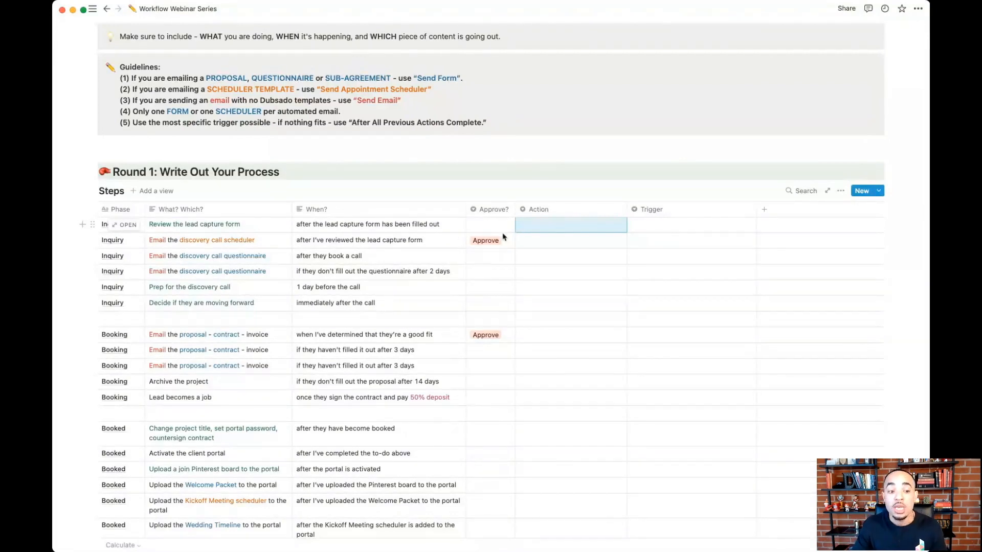
left_click(554, 225)
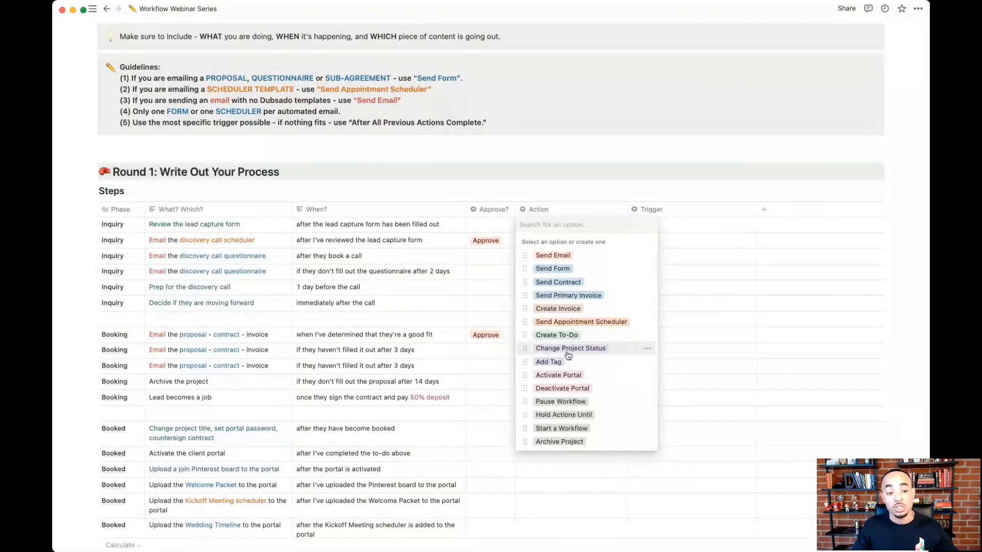
left_click(557, 339)
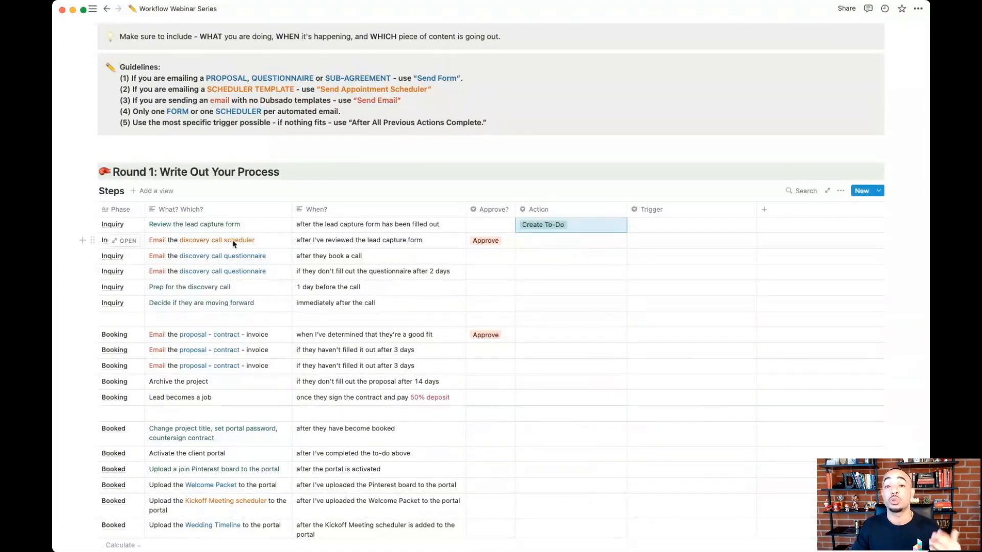
left_click(549, 240)
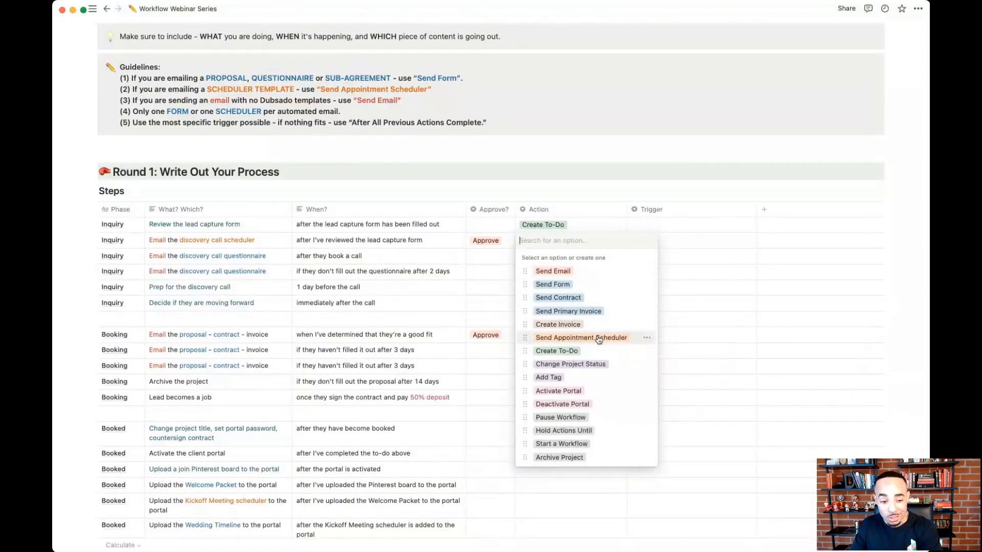
left_click(581, 337)
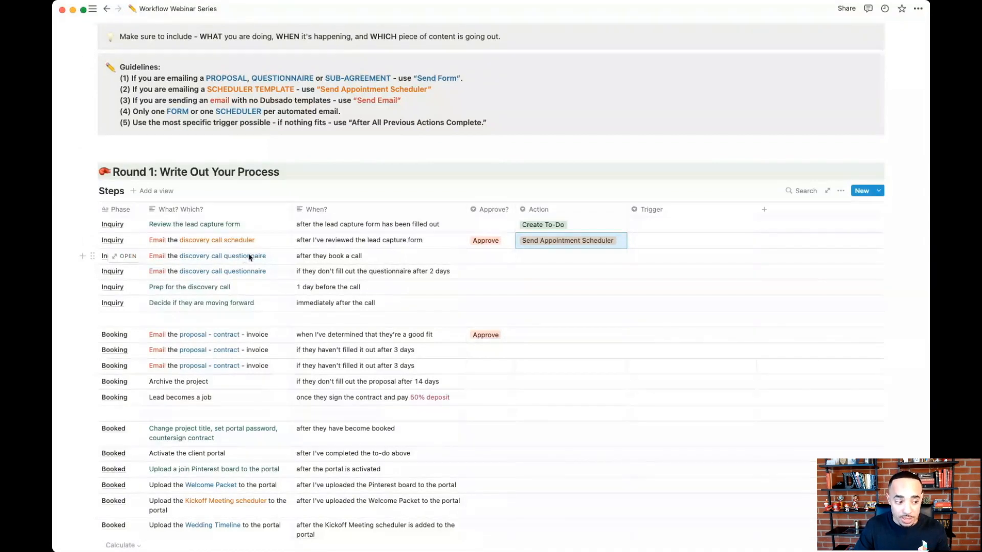
Step: Set the action to Send Form for both Inquiry steps that email the discovery call questionnaire
left_click(554, 259)
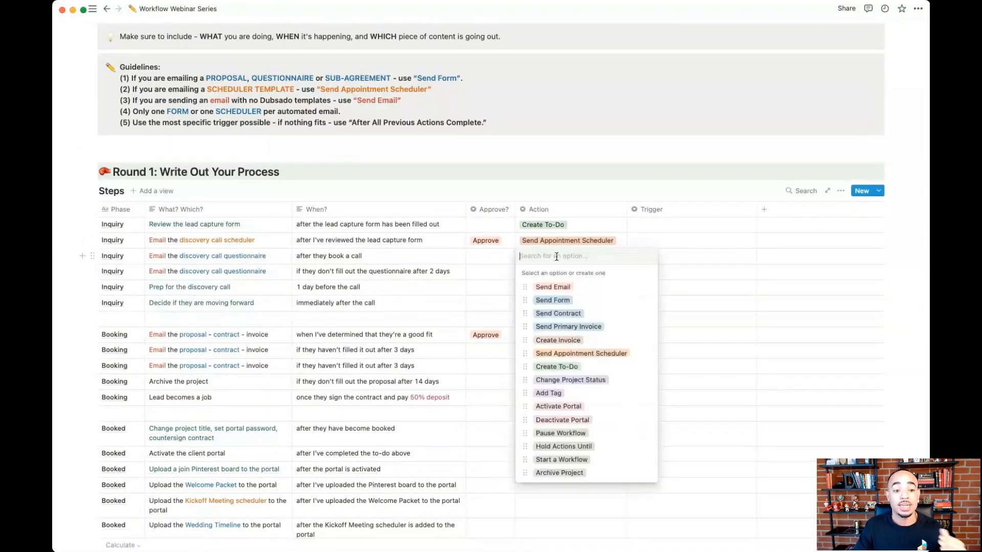
left_click(563, 306)
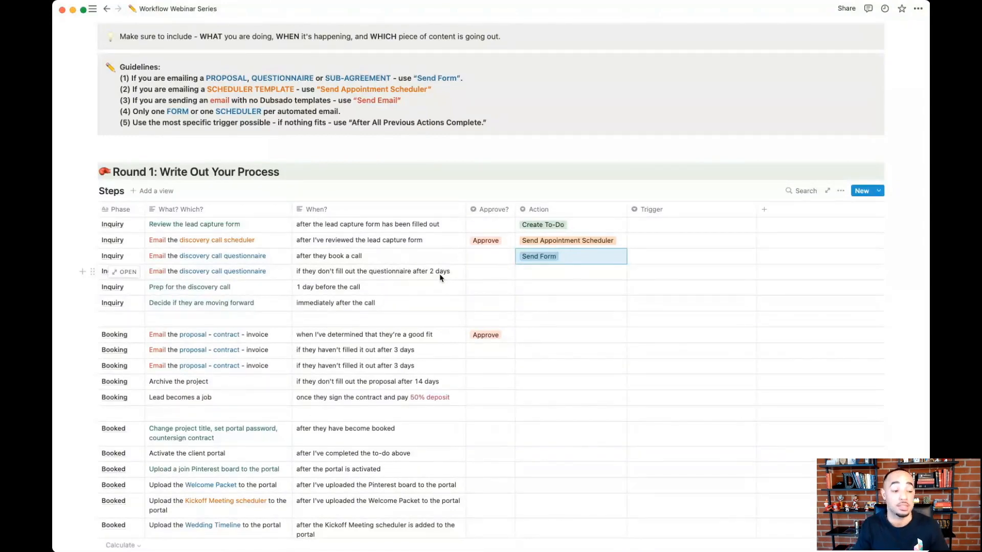
left_click(551, 274)
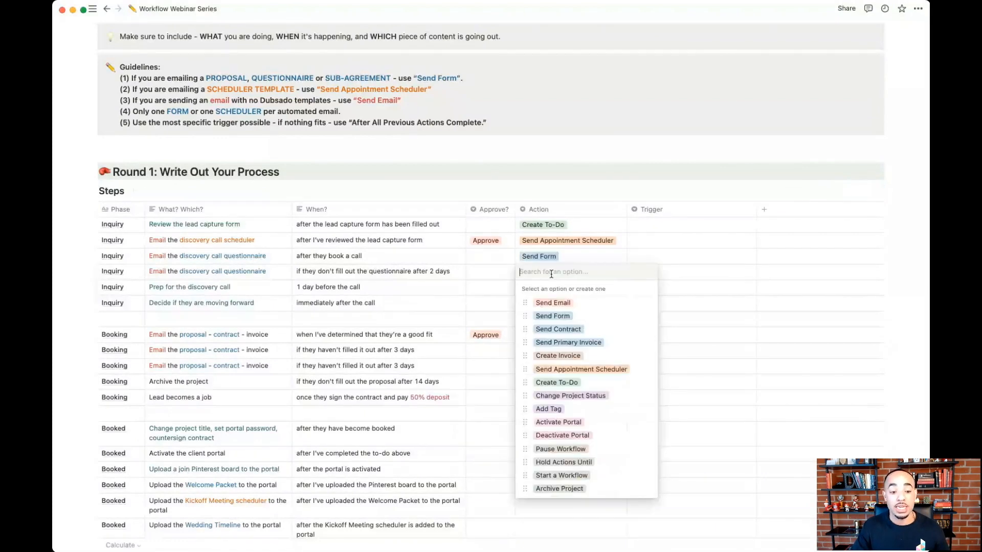
left_click(564, 321)
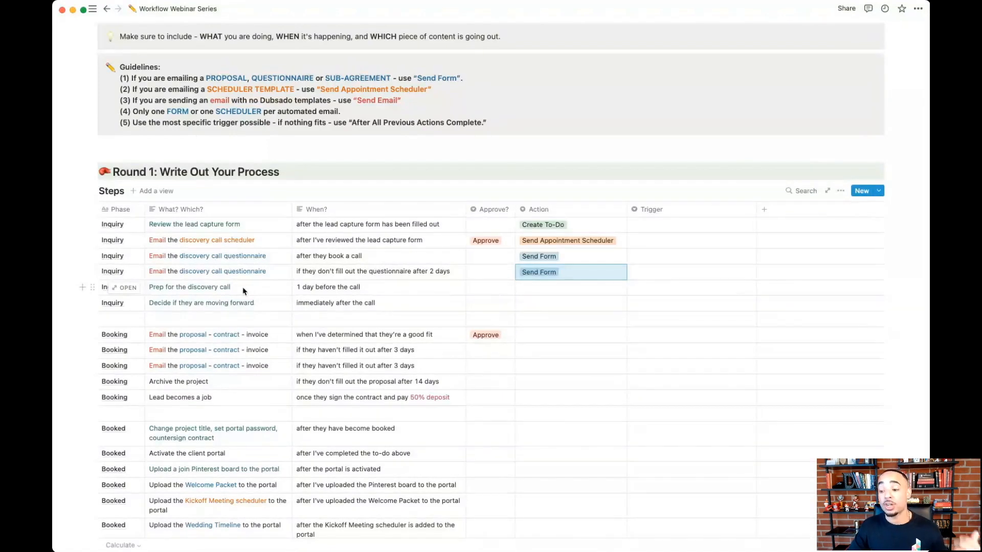
Step: Set the action to Create To-Do for "Prep for the discovery call" and "Decide if they are moving forward"
left_click(535, 287)
left_click(561, 400)
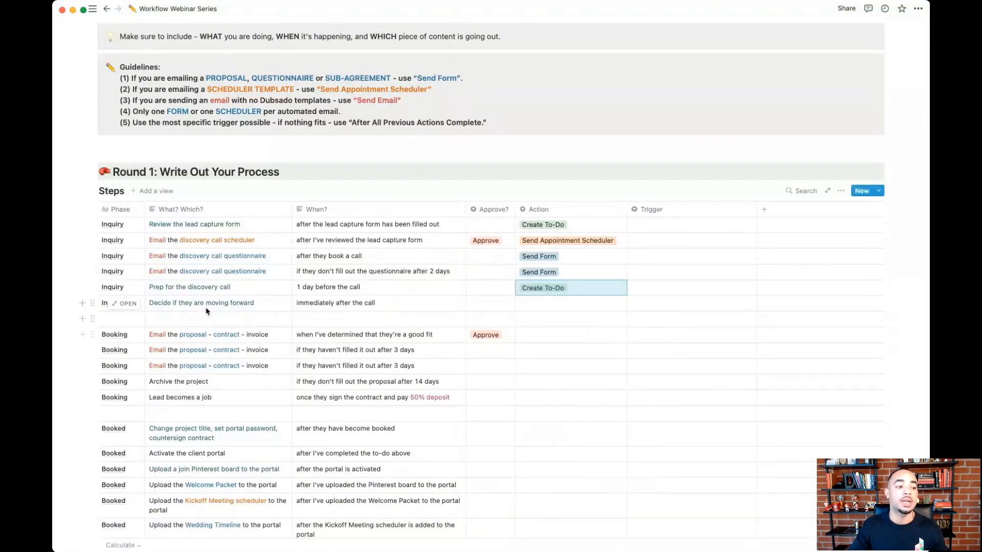
left_click(528, 305)
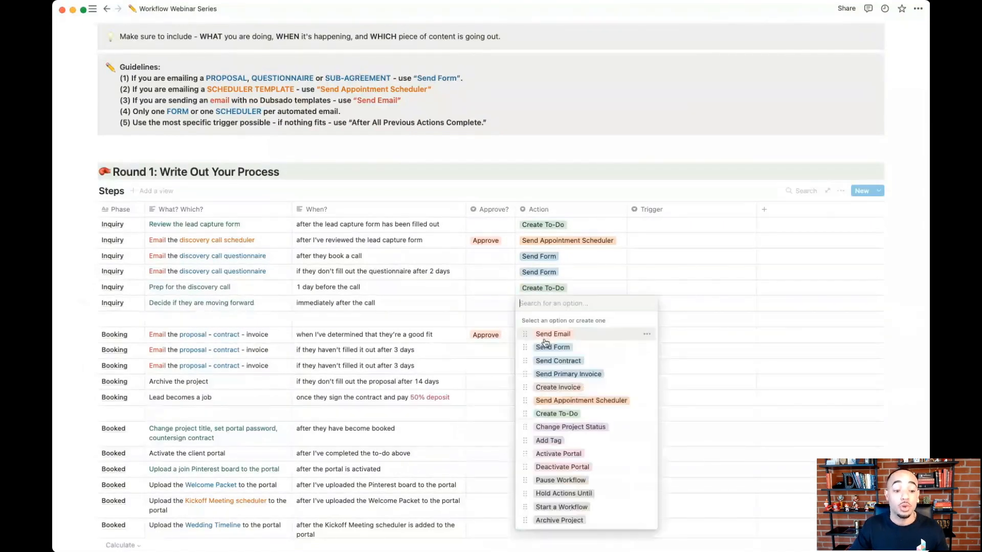
key("Return")
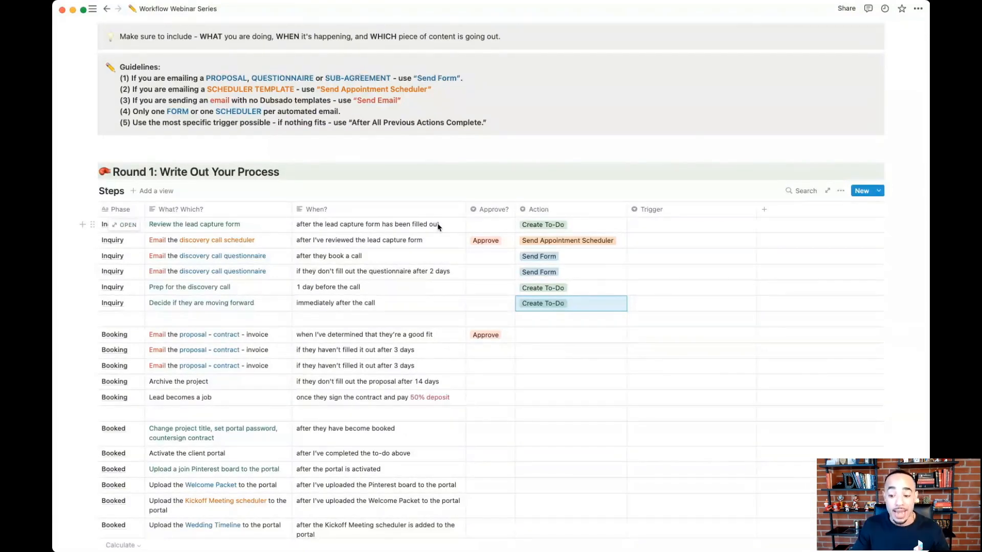
Step: Set the trigger to After Workflow Started for the lead capture review and After All Previous Actions Complete for the discovery call scheduler email
left_click(664, 226)
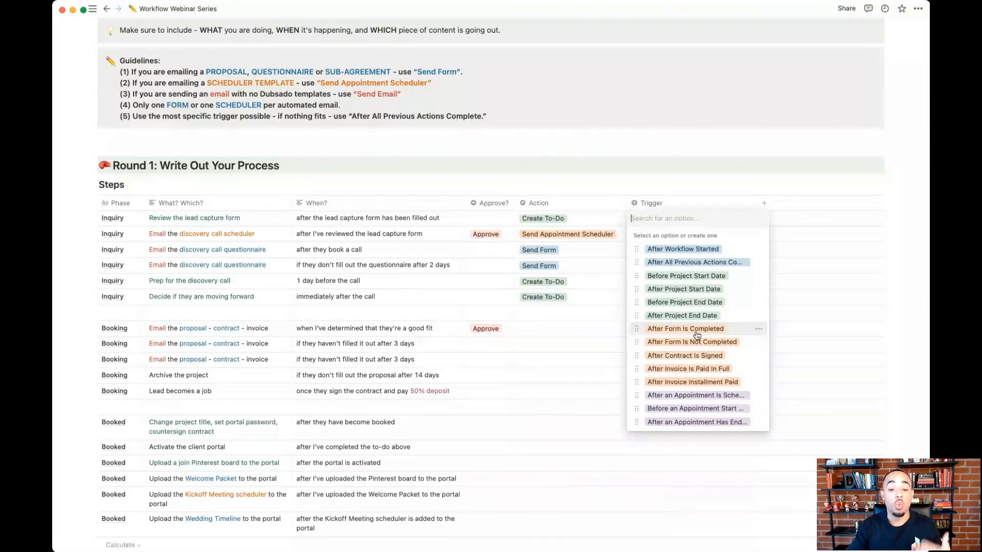
left_click(699, 250)
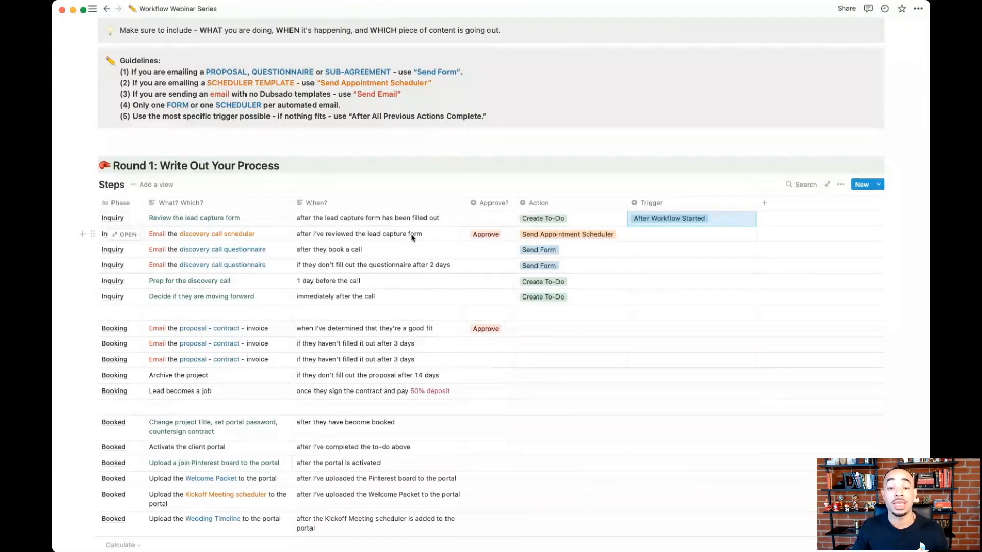
left_click(671, 237)
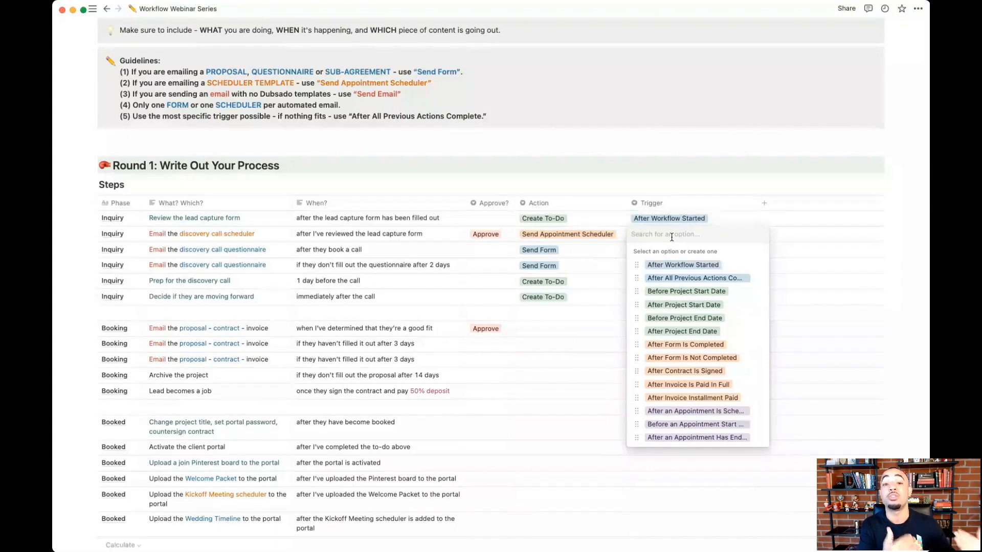
left_click(677, 278)
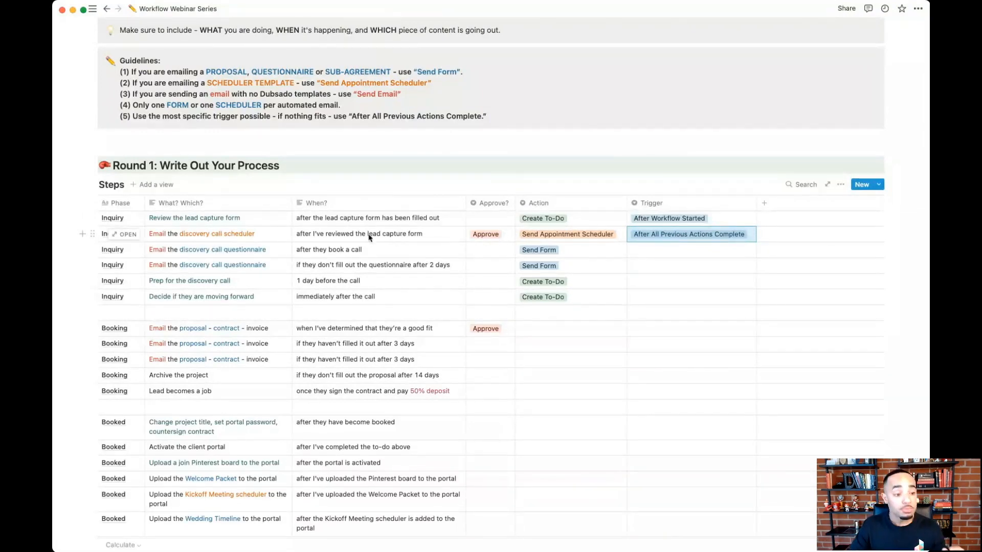
Step: Set the first questionnaire email's trigger to After an Appointment Is Scheduled and the 2-day follow-up's trigger to After Form Is Not Completed
scroll(352, 331, "down", 3)
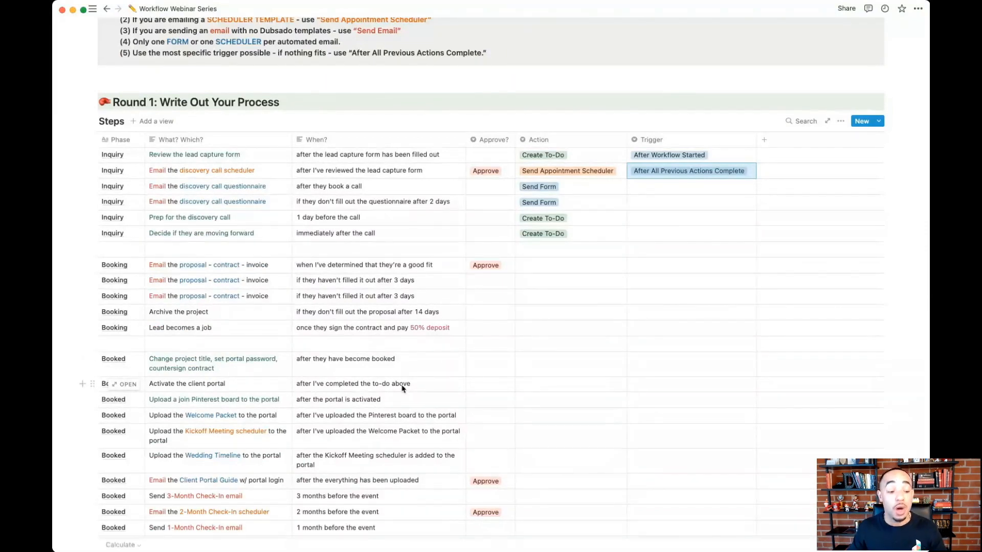
scroll(401, 389, "down", 3)
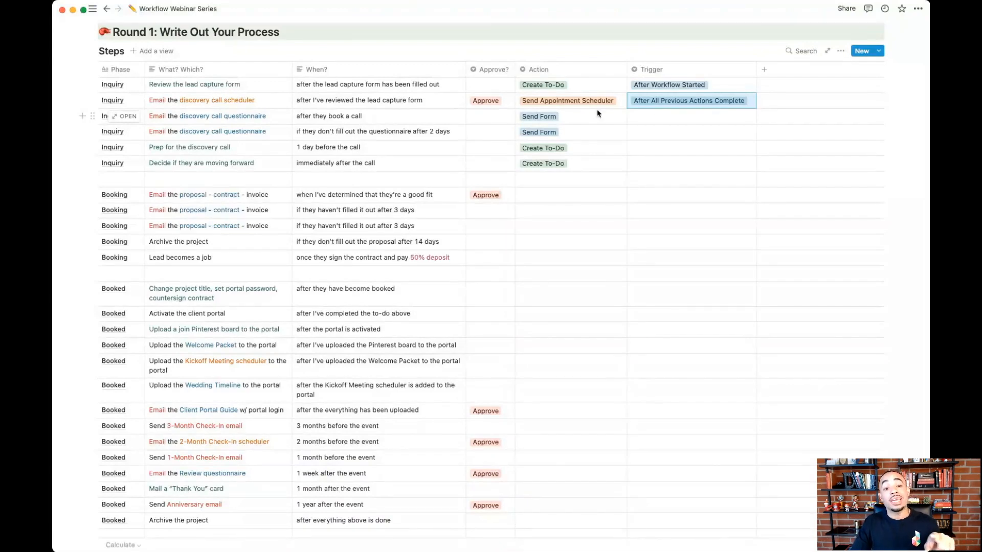
left_click(671, 118)
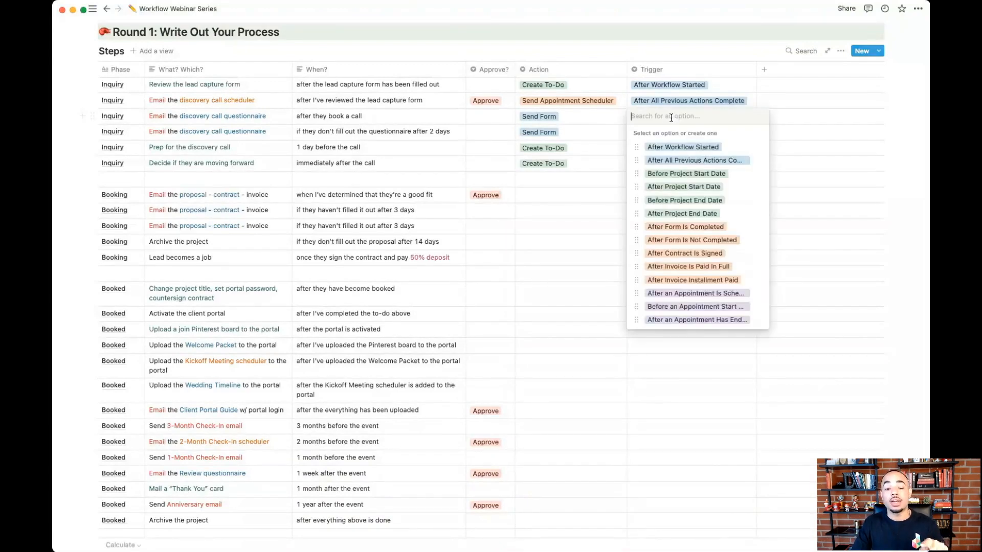
left_click(715, 294)
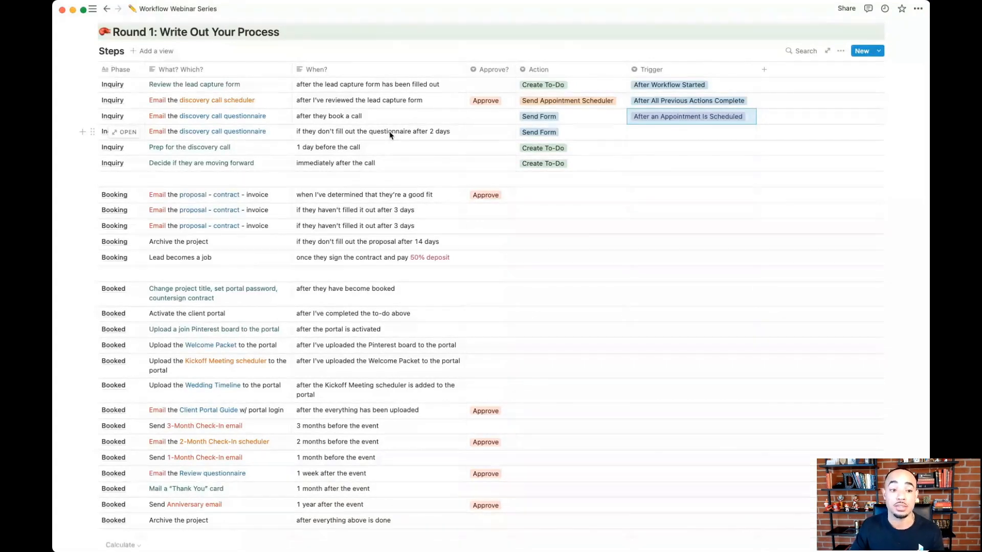
left_click(663, 132)
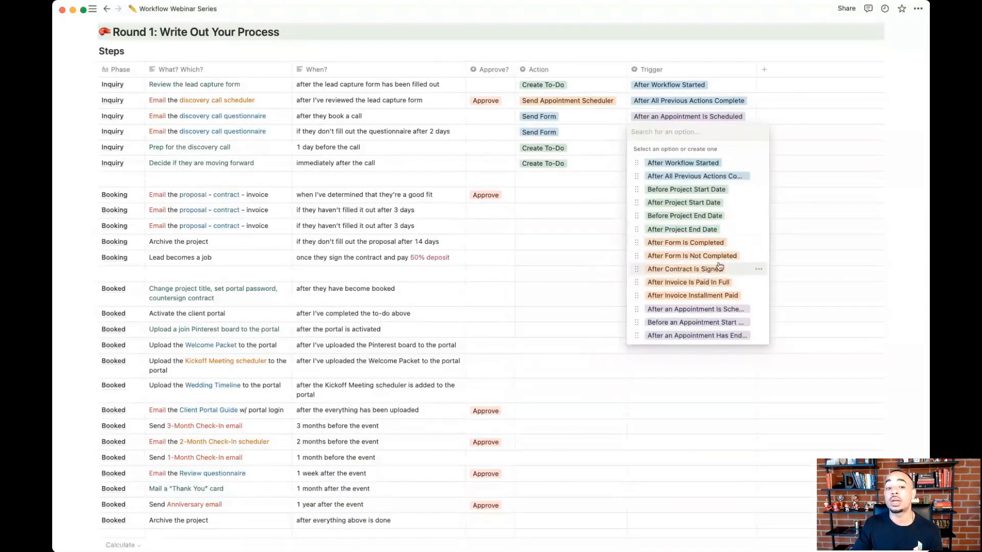
left_click(684, 261)
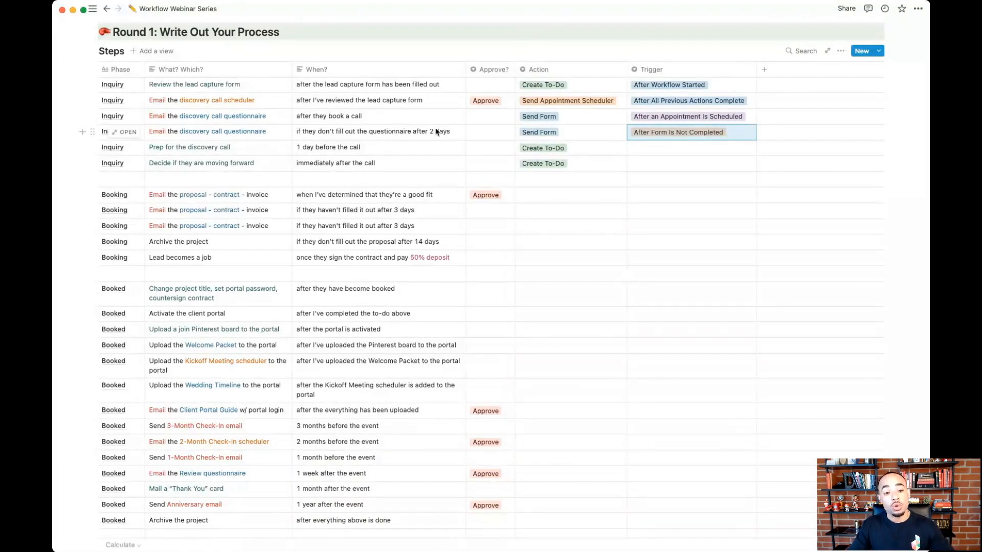
Step: Set the trigger to Before an Appointment Start Time for the discovery call prep and After an Appointment Has Ended for the moving-forward decision
left_click(661, 147)
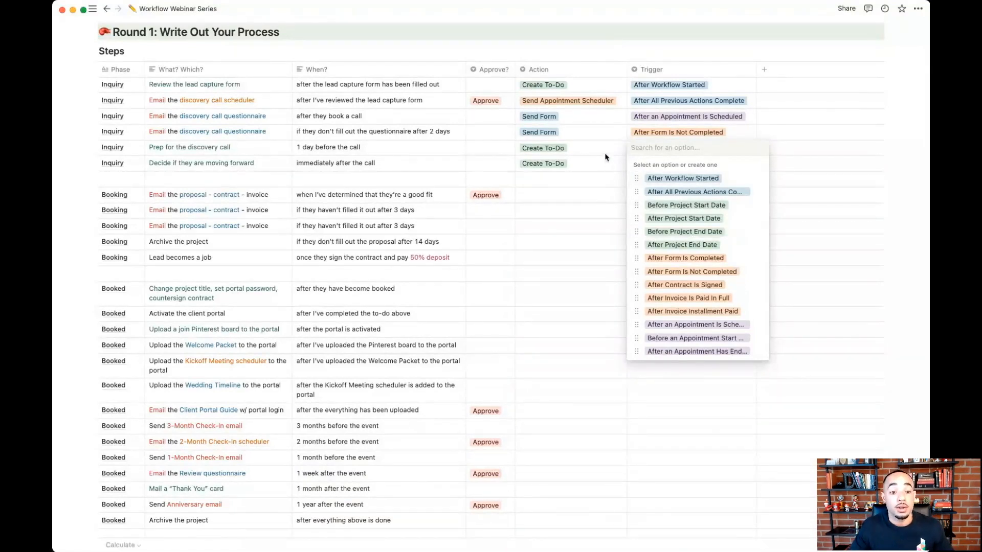
key("Escape")
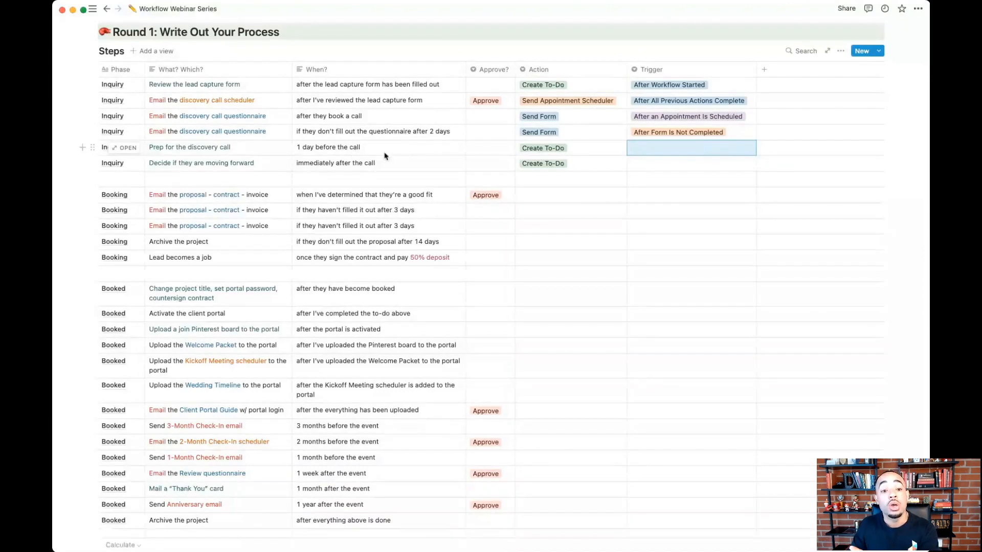
left_click(644, 150)
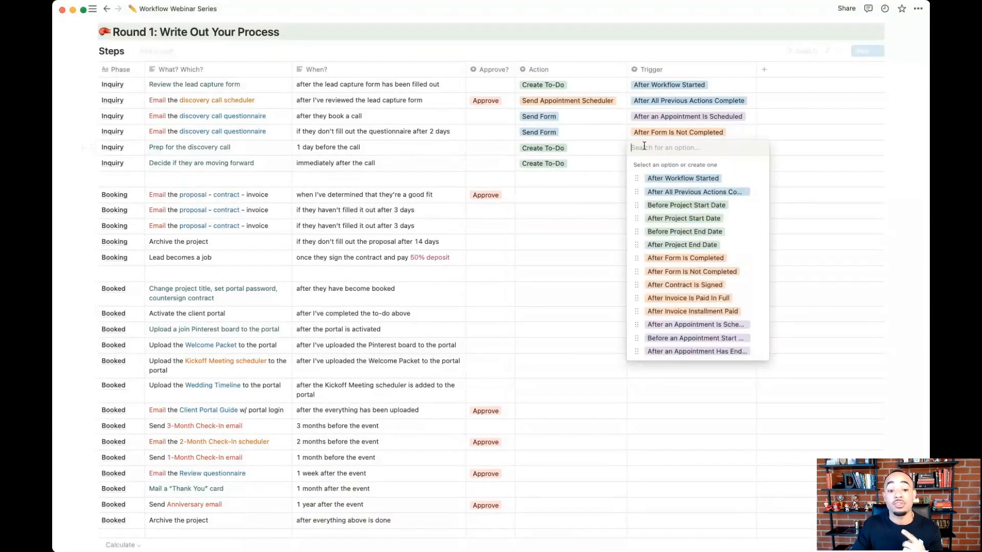
left_click(709, 338)
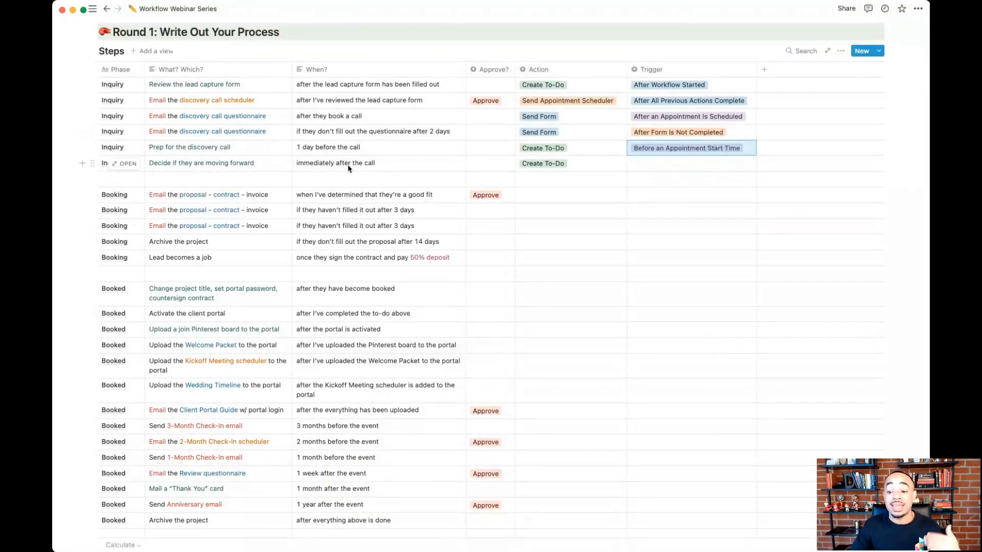
left_click(648, 165)
left_click(697, 368)
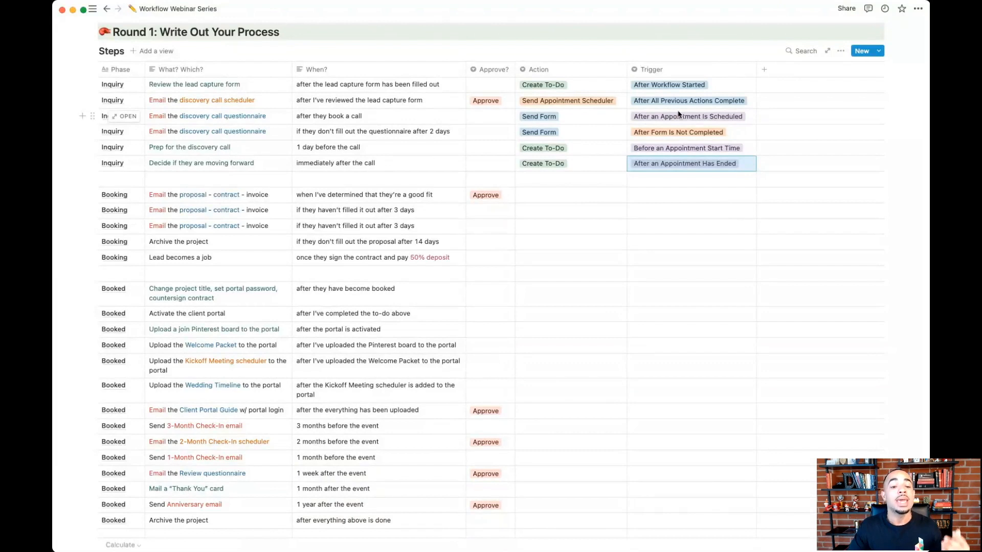
Step: Give the first Booking proposal email the After Workflow Started trigger and the Send Form action
left_click(667, 199)
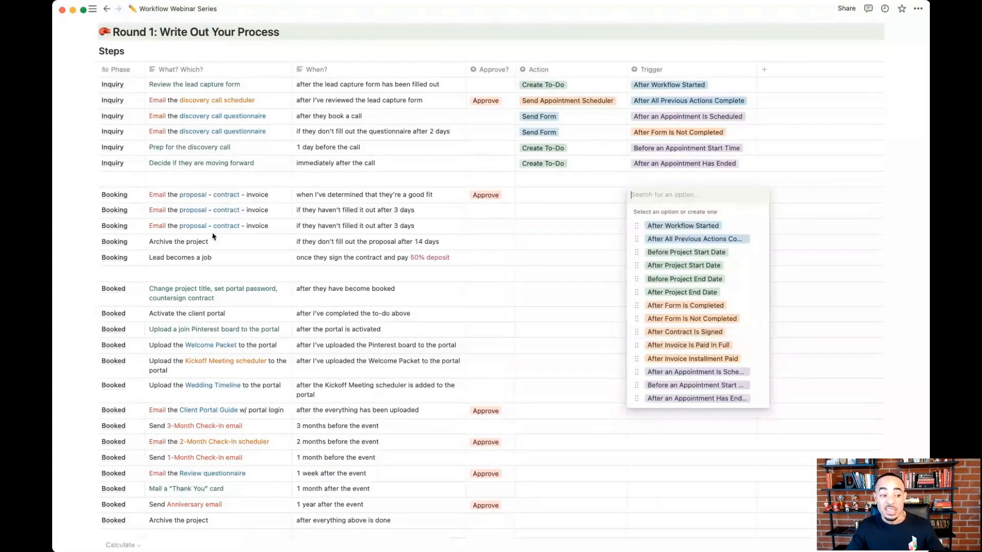
left_click(681, 227)
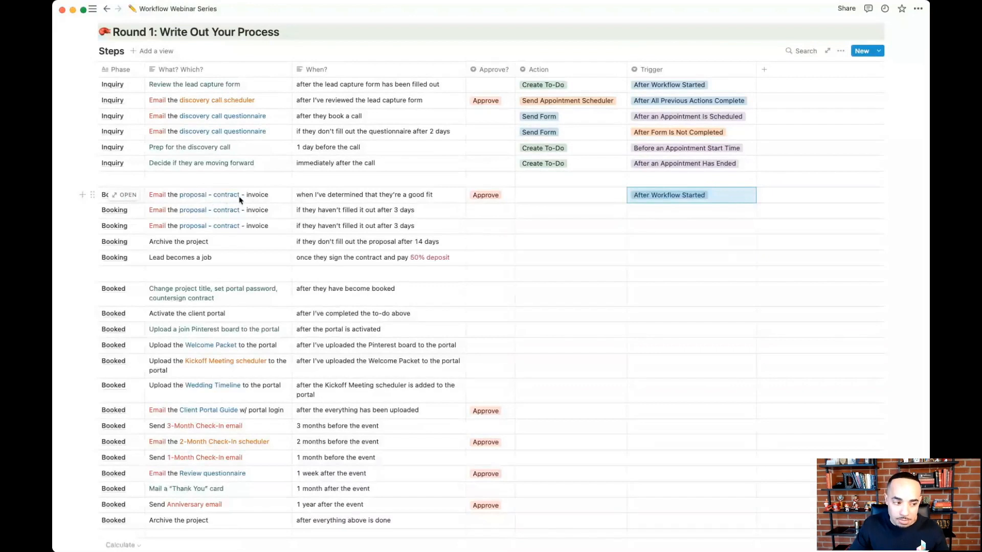
left_click(583, 197)
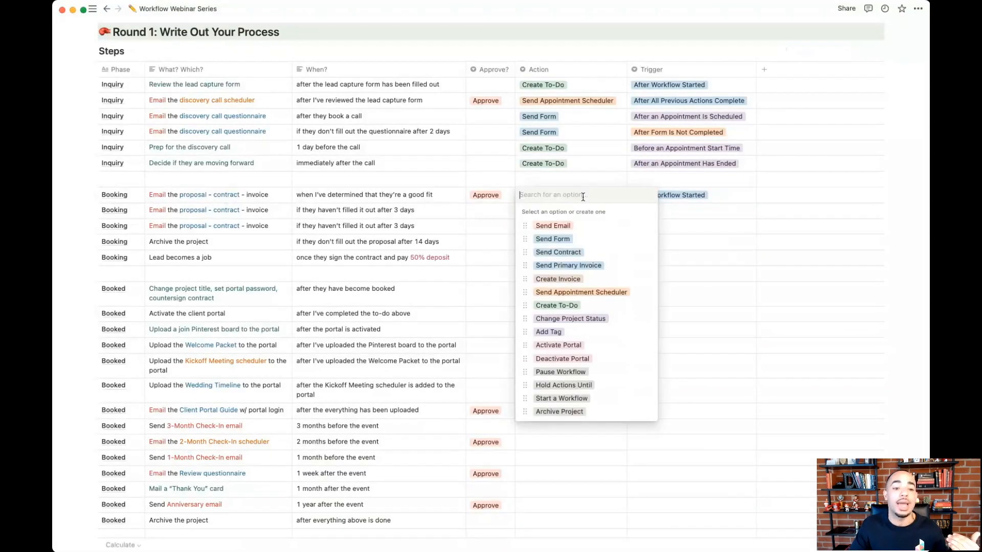
left_click(563, 239)
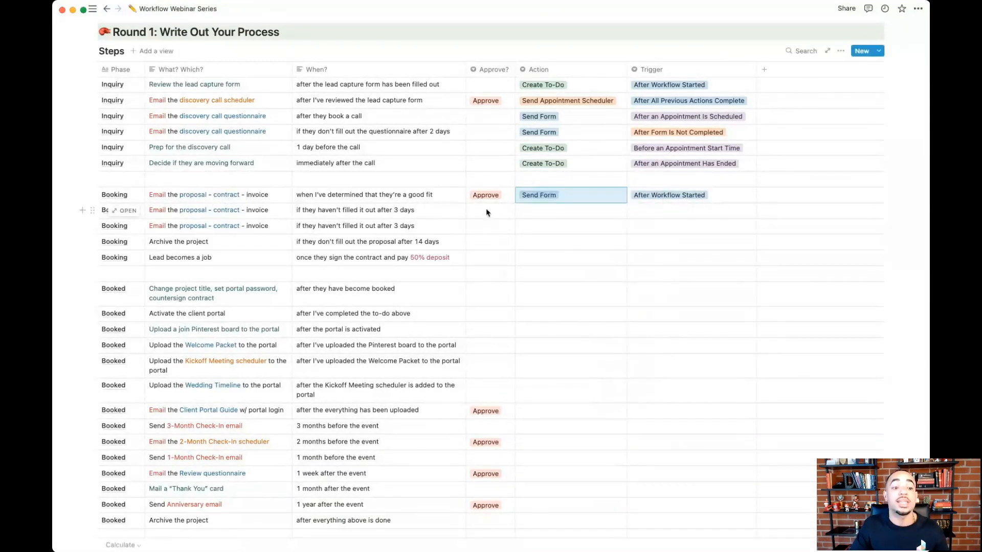
Step: Set the action to Send Form for both proposal follow-up emails and Archive Project for the Booking archive step
left_click(563, 212)
left_click(558, 253)
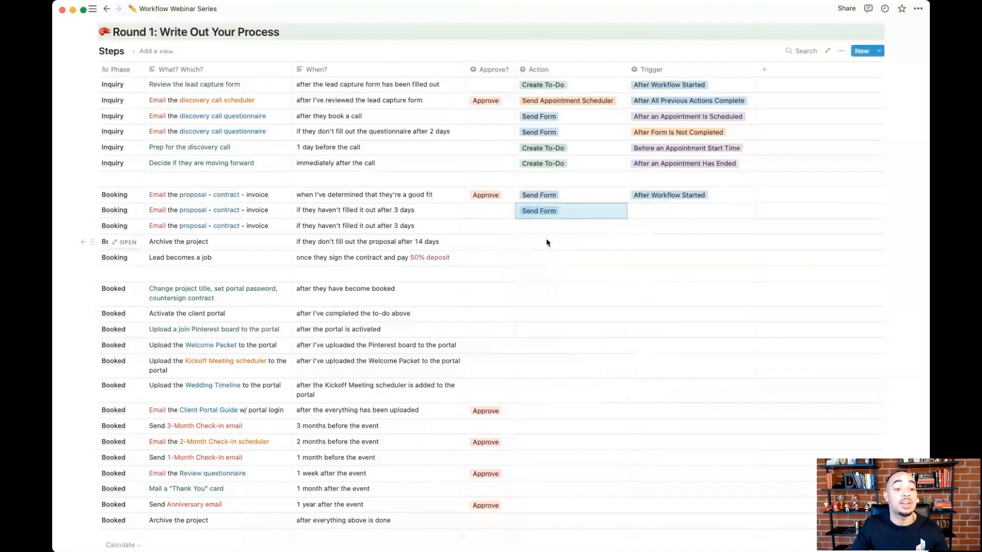
left_click(549, 230)
left_click(556, 270)
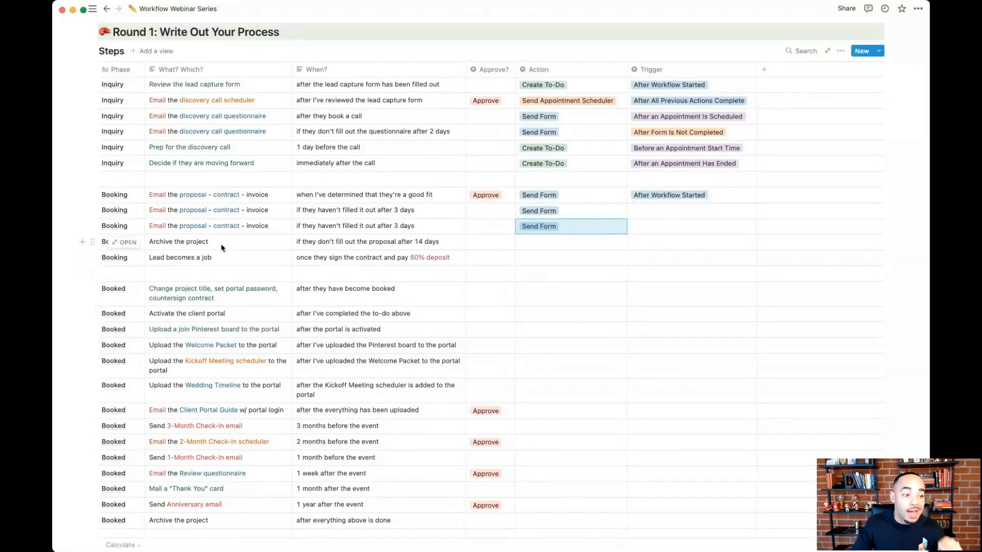
left_click(532, 245)
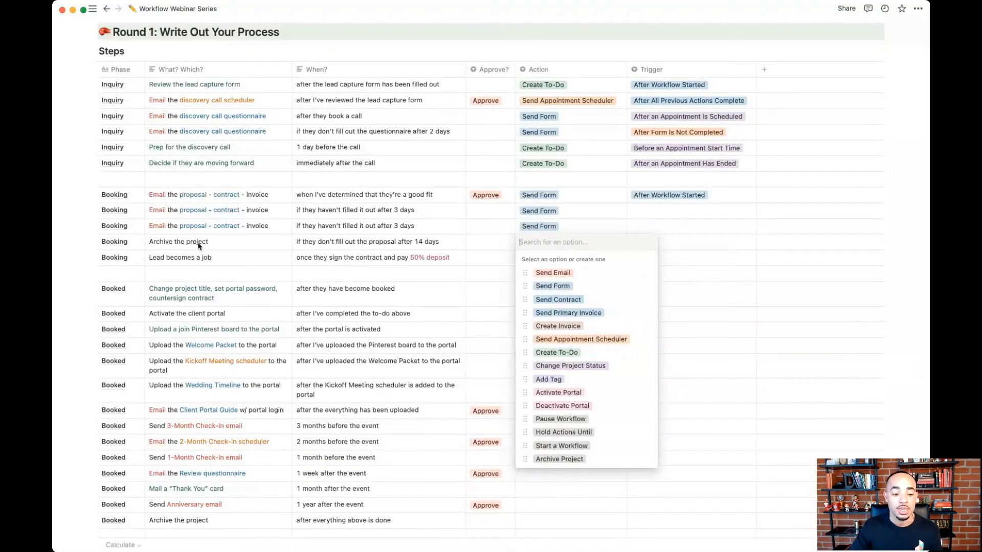
left_click(555, 460)
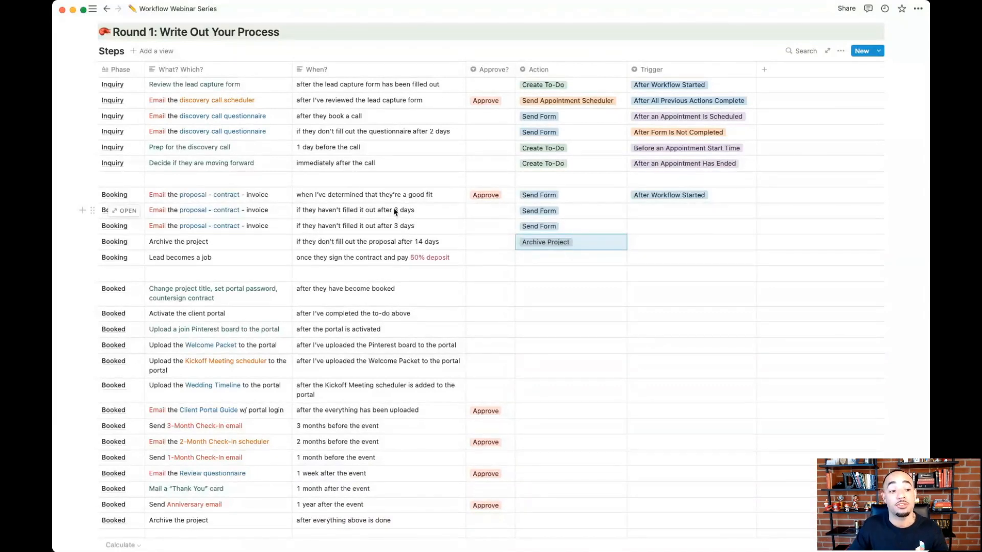
Step: Change the second proposal follow-up's timing to "if they haven't filled it out after 7 days"
left_click(399, 225)
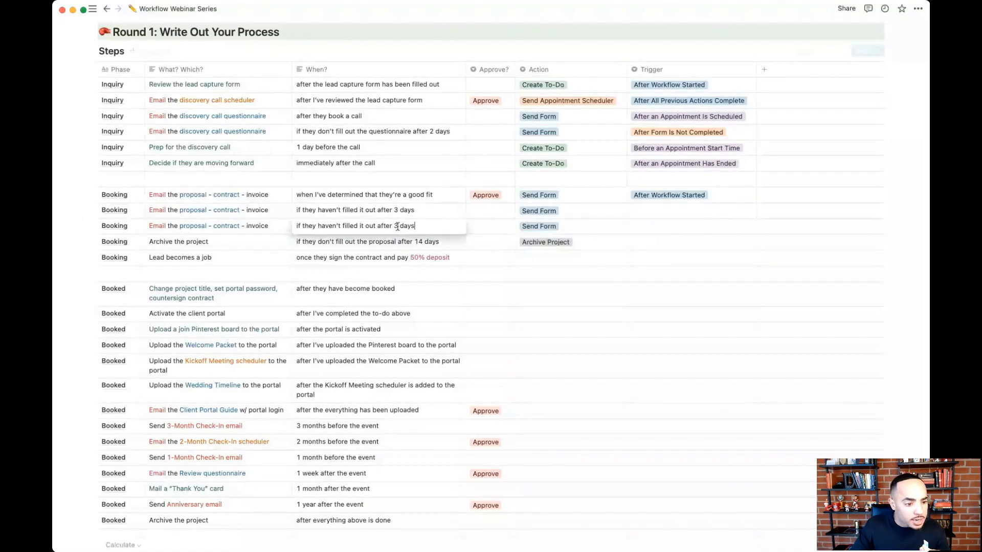
key("BackSpace")
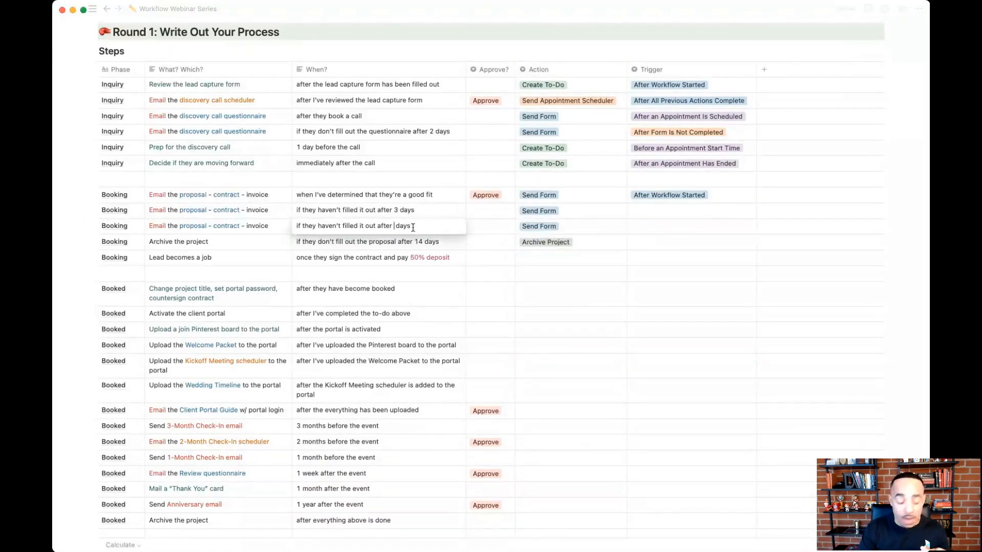
type("7")
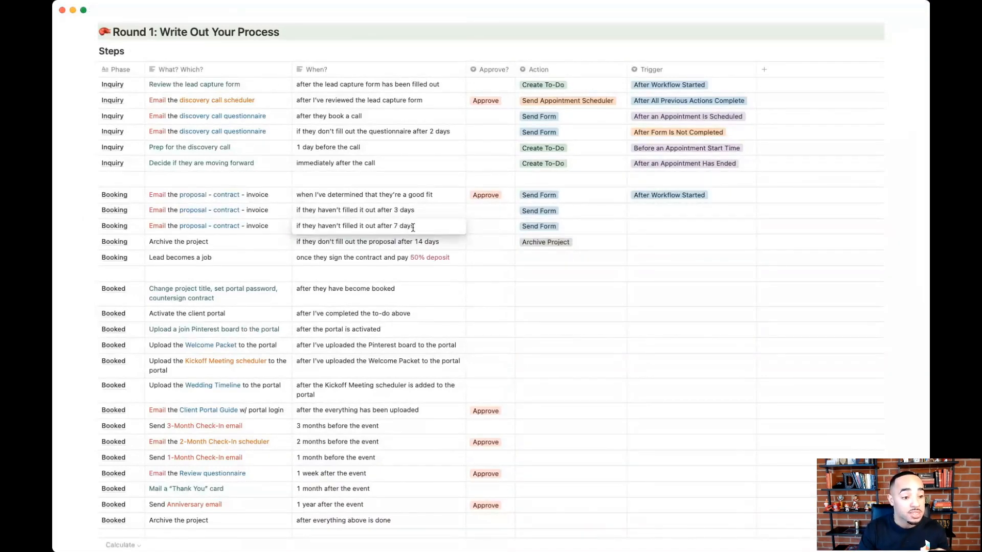
key("Escape")
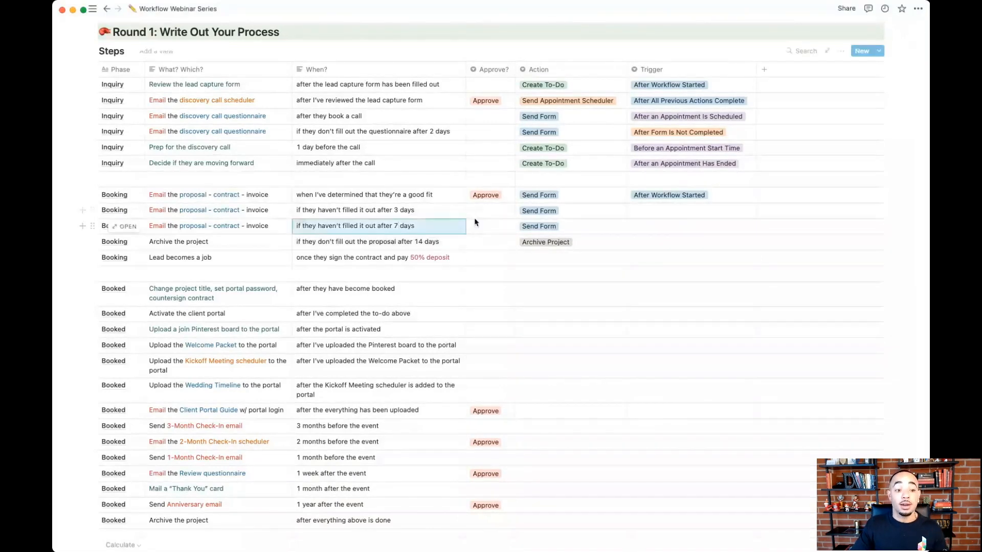
Step: Set the trigger to After Form Is Not Completed for both proposal follow-ups and the Booking archive step
left_click(650, 211)
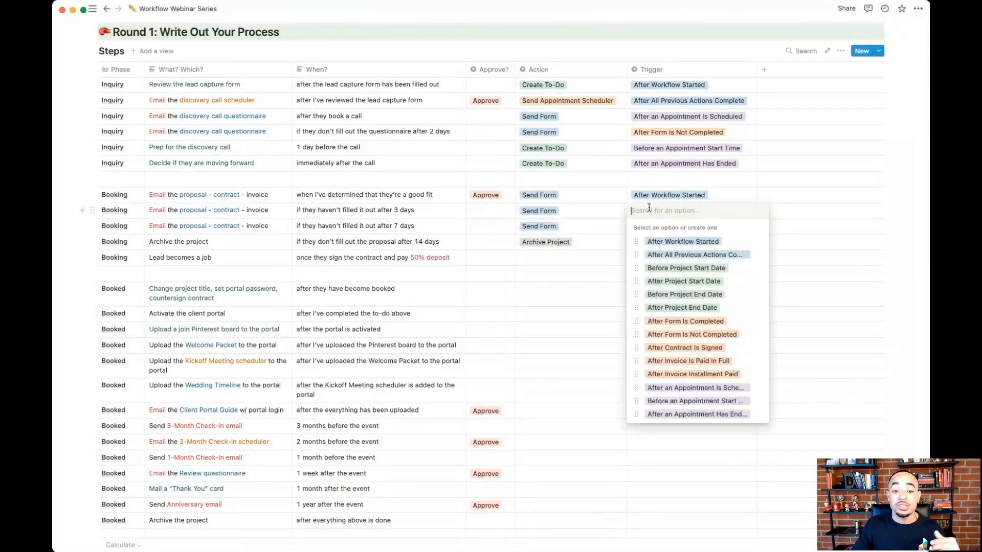
left_click(691, 336)
left_click(670, 227)
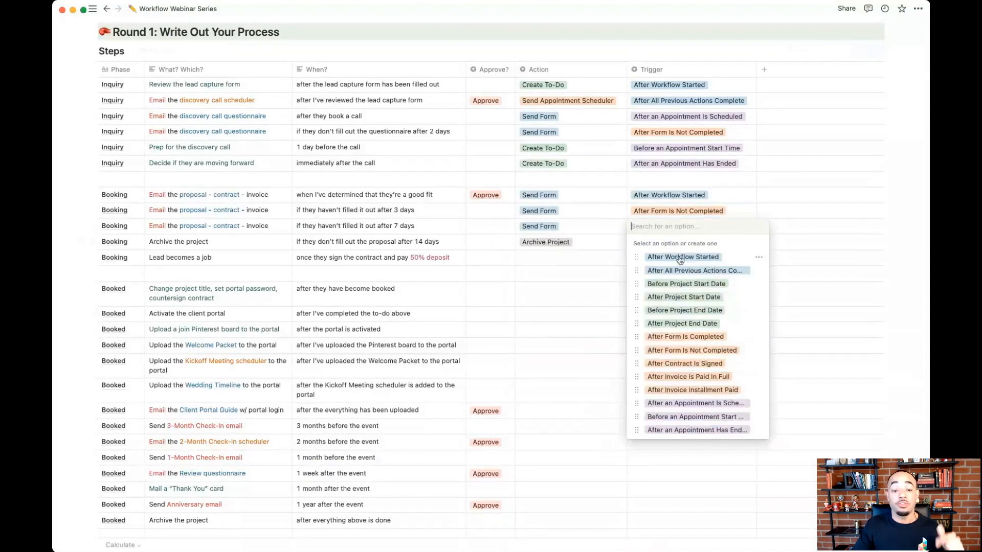
left_click(693, 351)
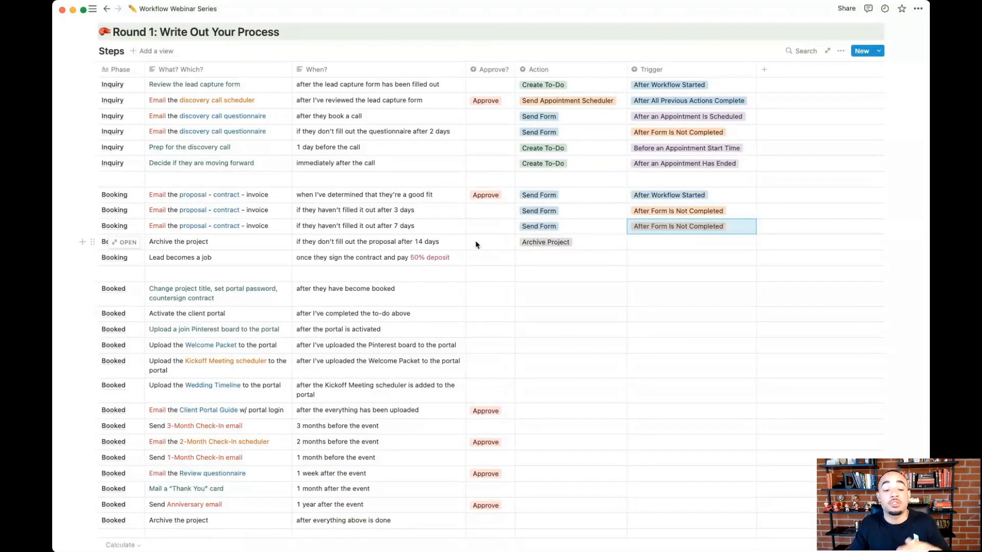
left_click(665, 247)
left_click(694, 365)
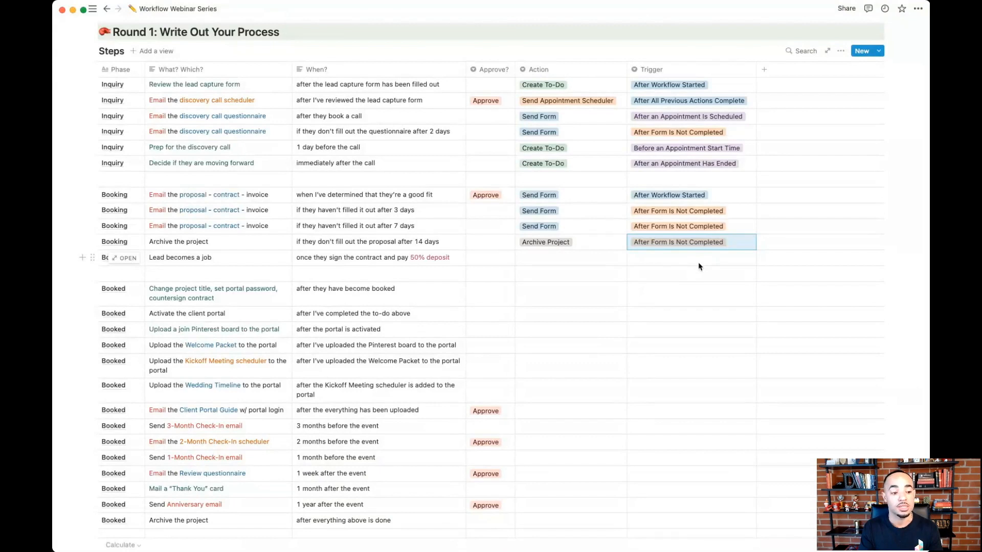
Step: Set the trigger to After All Previous Actions Complete for the first three Booked steps, from the project title change through the Pinterest board upload
scroll(506, 310, "down", 2)
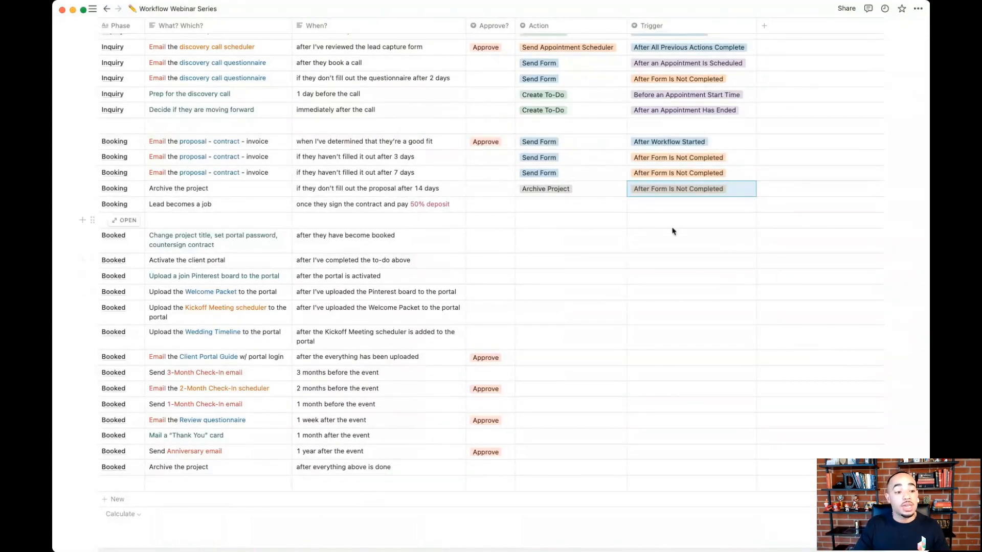
left_click(679, 250)
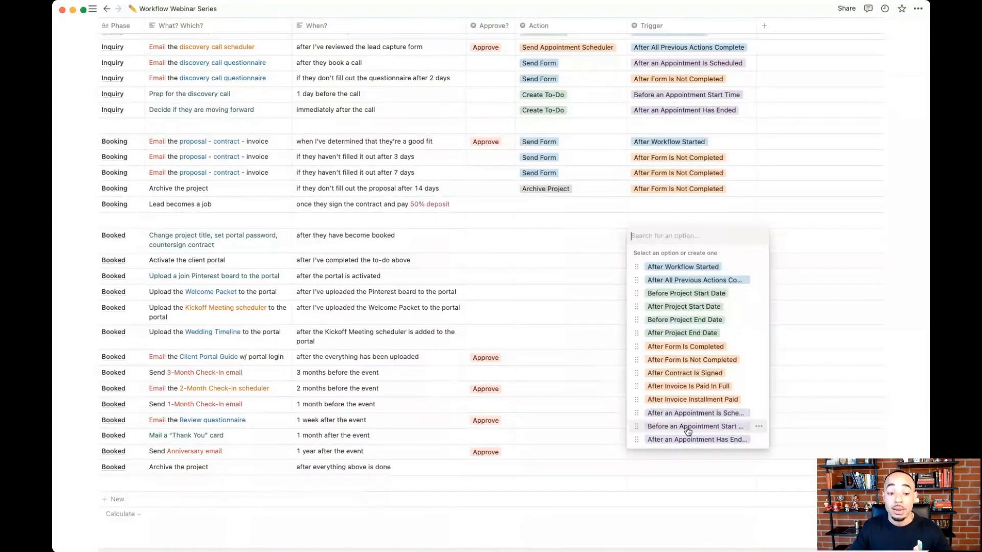
left_click(686, 280)
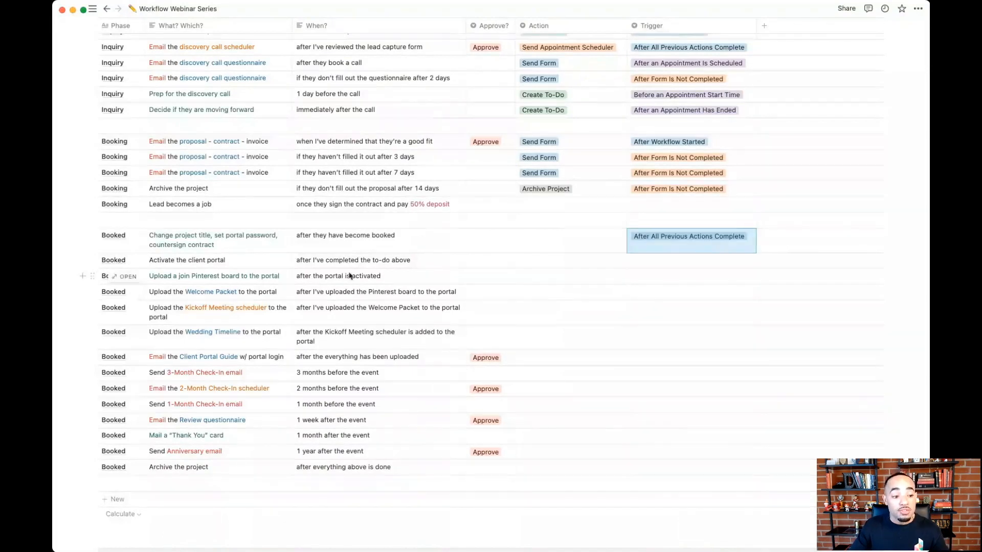
left_click(664, 263)
left_click(674, 306)
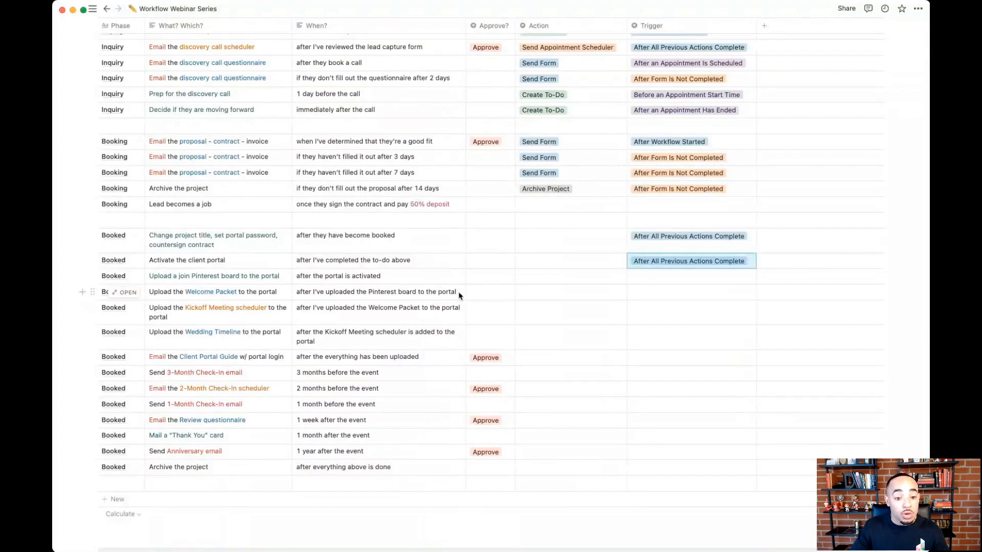
left_click(648, 278)
left_click(664, 320)
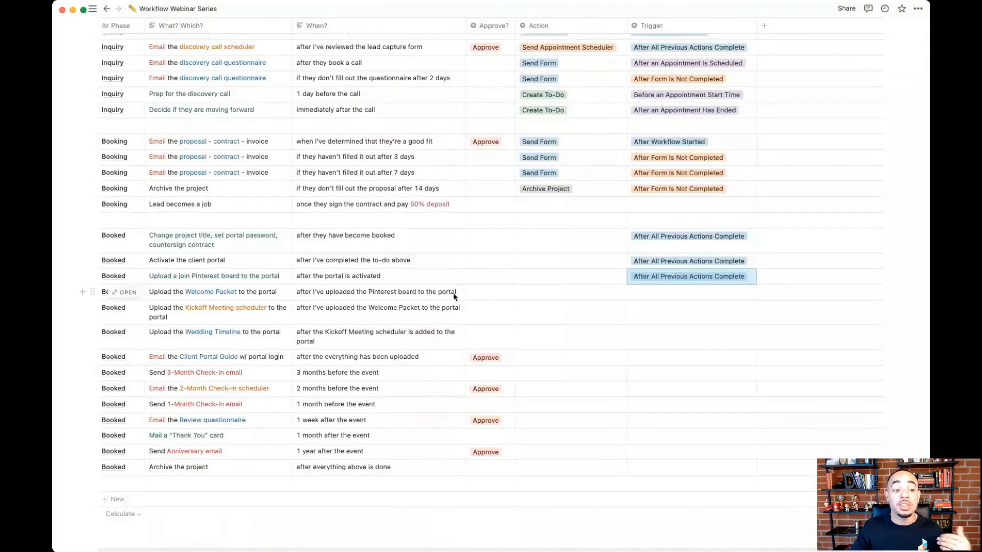
Step: Assign the After All Previous Actions Complete trigger to the Welcome Packet, Kickoff Meeting scheduler and Wedding Timeline uploads
left_click(692, 300)
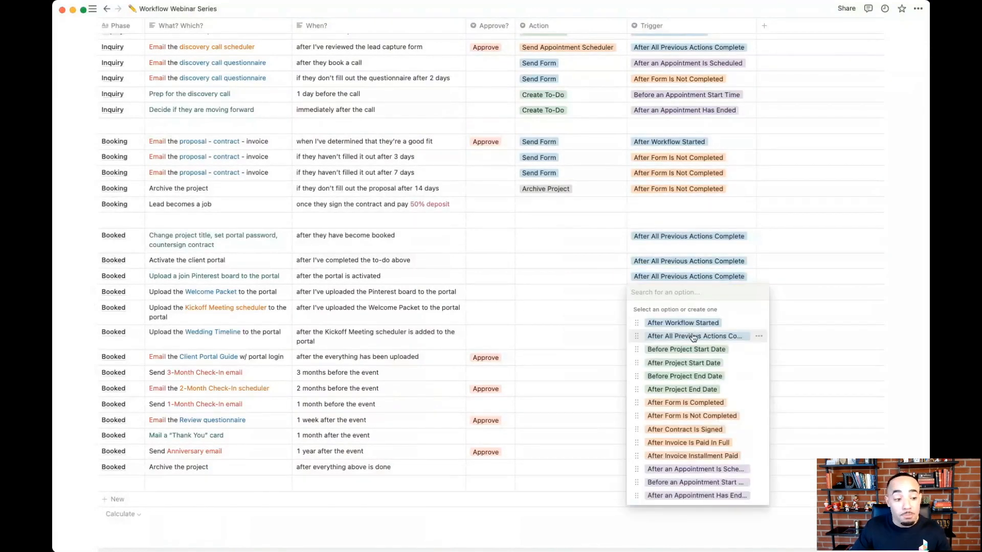
left_click(688, 336)
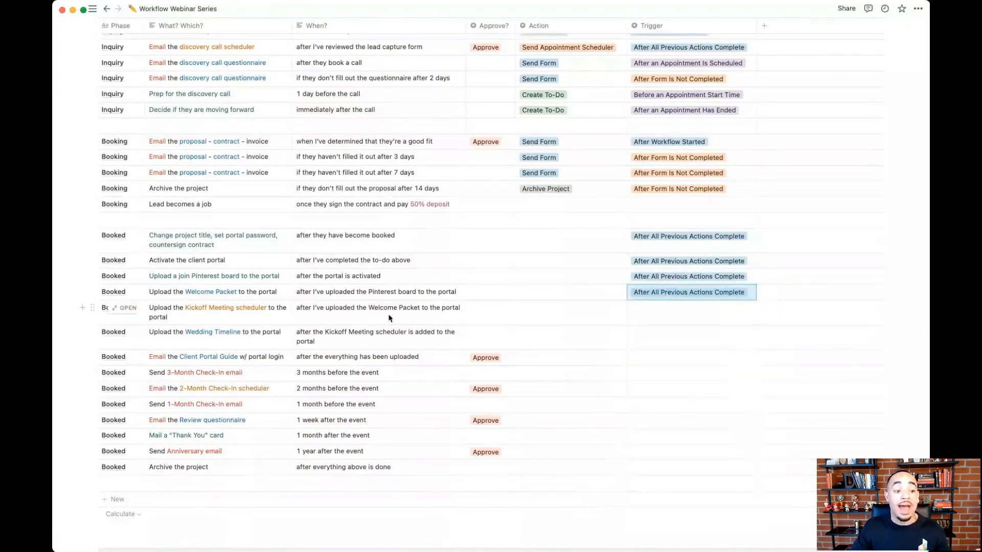
left_click(674, 315)
left_click(674, 352)
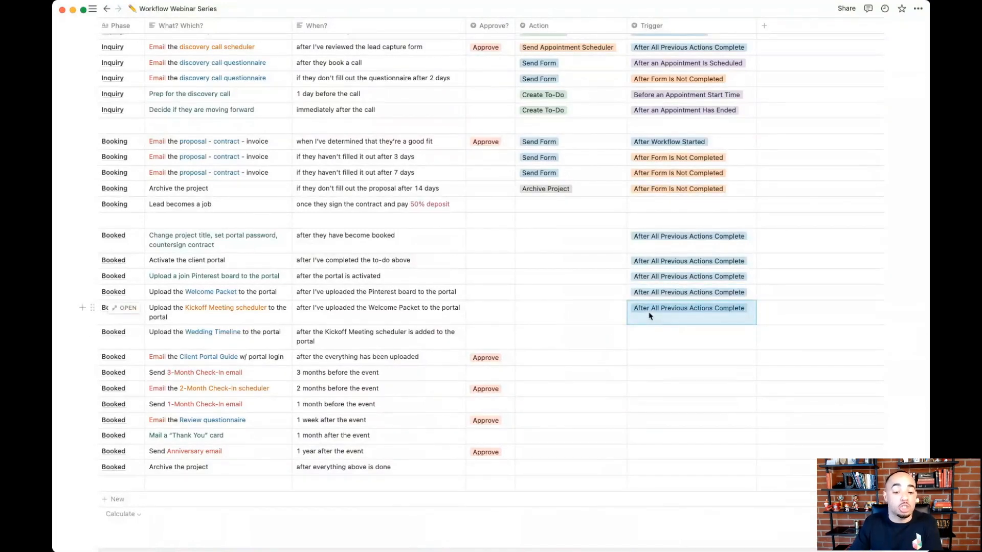
scroll(649, 316, "down", 2)
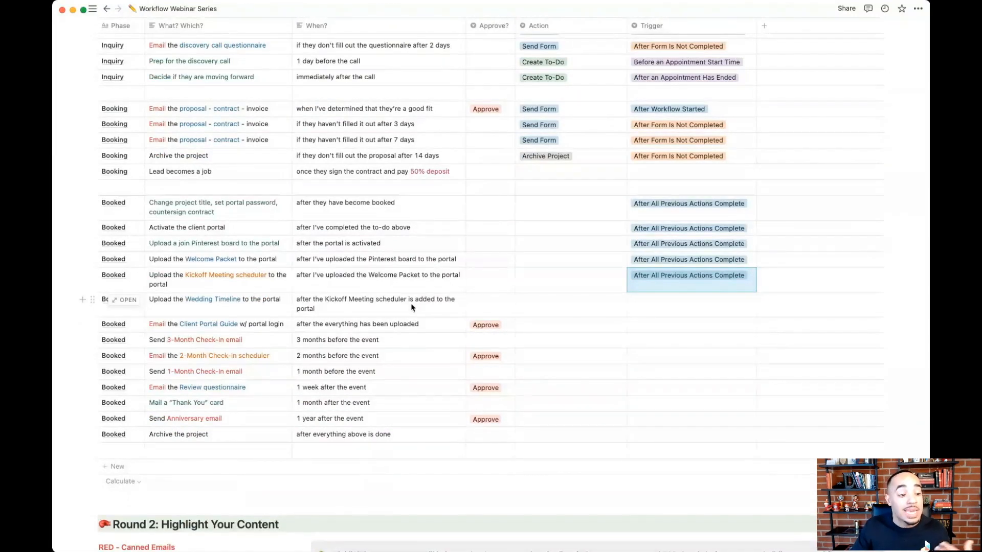
left_click(642, 310)
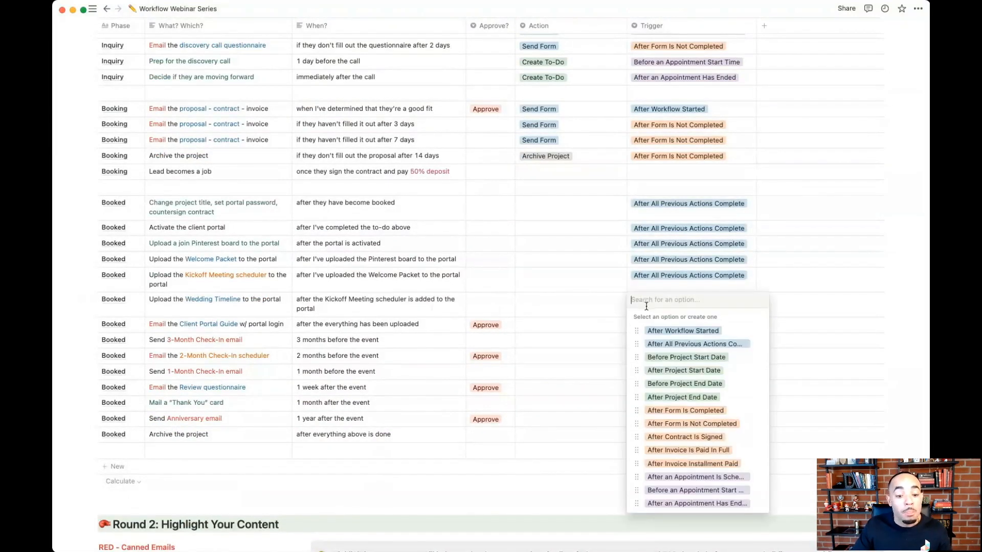
left_click(671, 344)
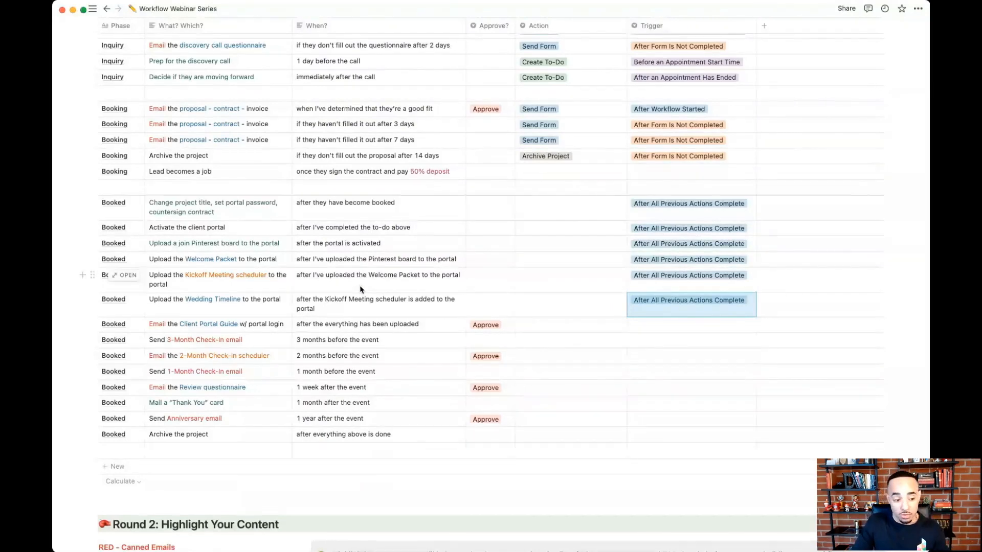
Step: Set the trigger to After All Previous Actions Complete for the Client Portal Guide email and Before Project Start Date for the 3-Month Check-In email
left_click(674, 331)
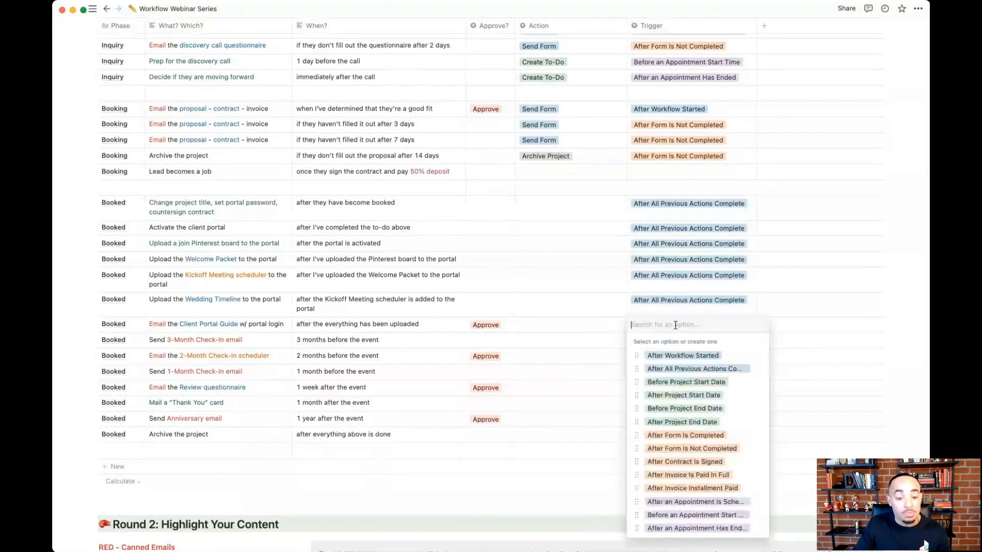
left_click(682, 369)
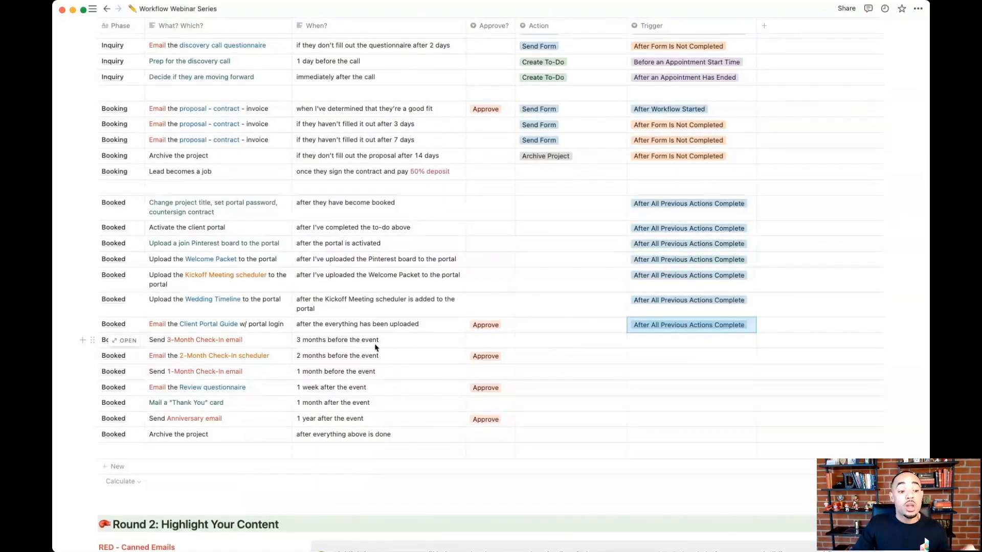
left_click(653, 344)
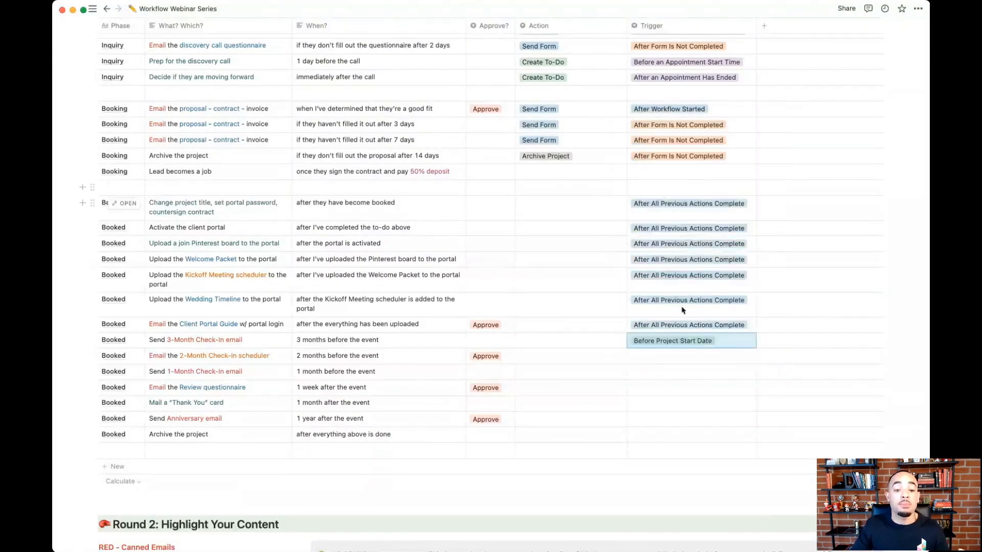
Step: Set the trigger to Before Project Start Date for the 2-Month Check-In scheduler and the 1-Month Check-In email
left_click(668, 358)
left_click(705, 192)
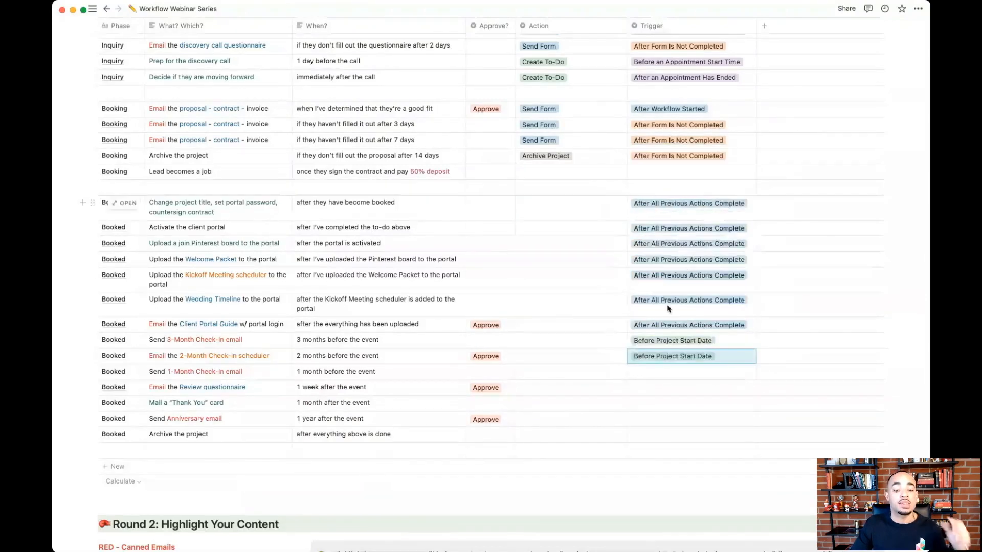
left_click(669, 373)
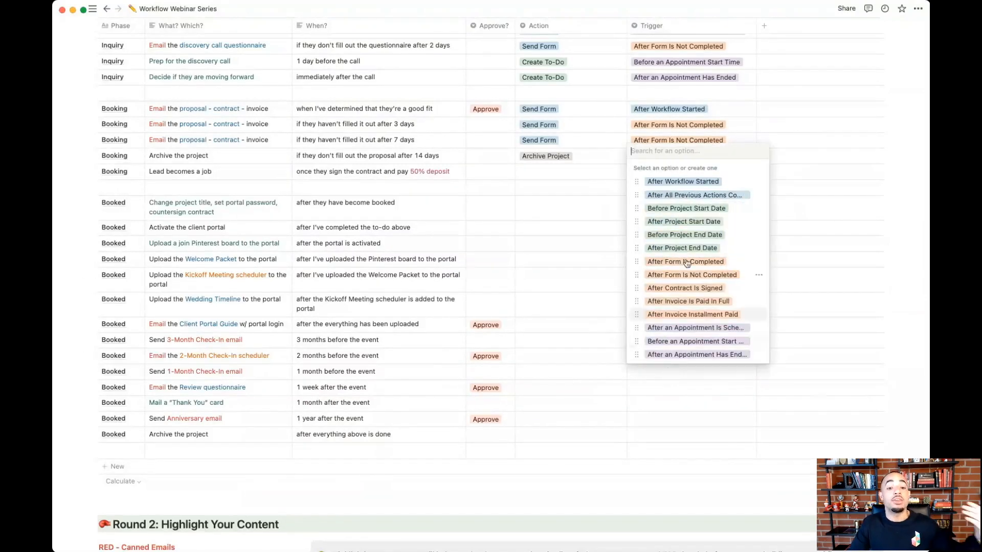
left_click(686, 208)
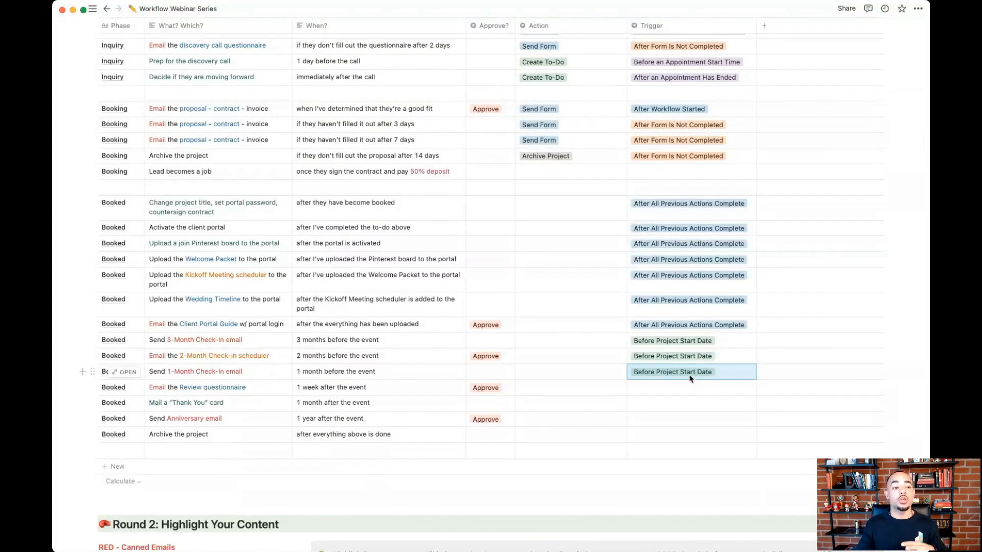
Step: Set the action to Create To-Do for the Booked project title and Pinterest board steps, and Activate Portal for the client portal step between them
left_click(544, 205)
left_click(556, 314)
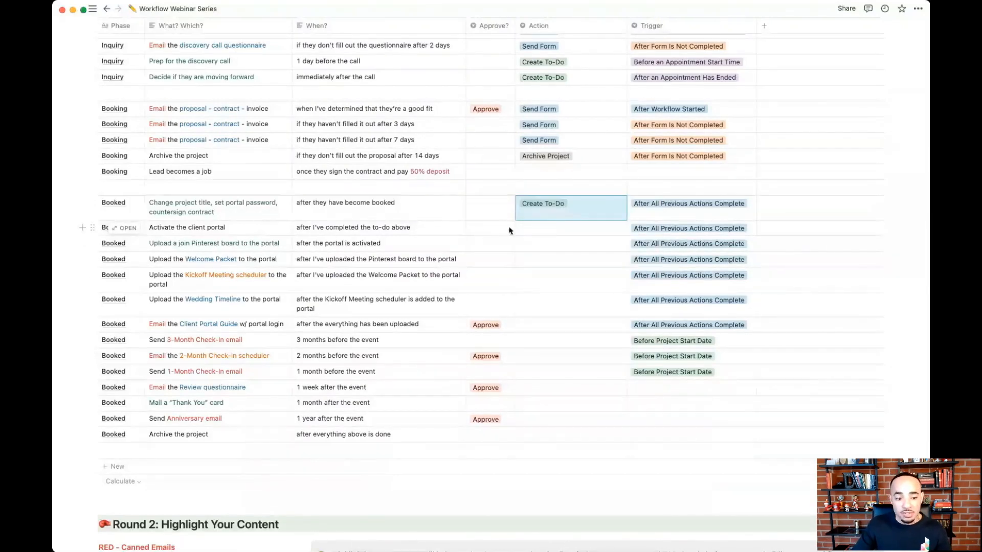
left_click(557, 231)
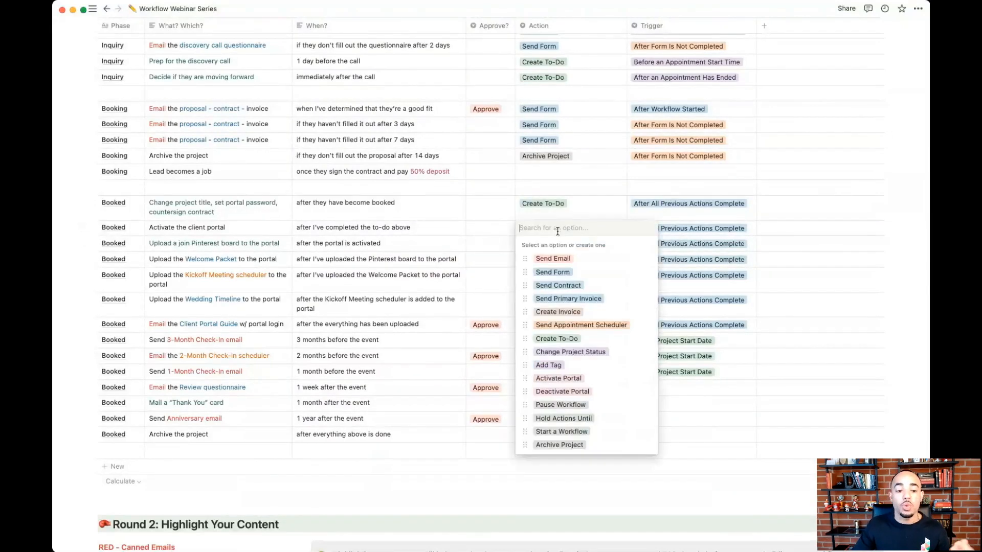
left_click(560, 379)
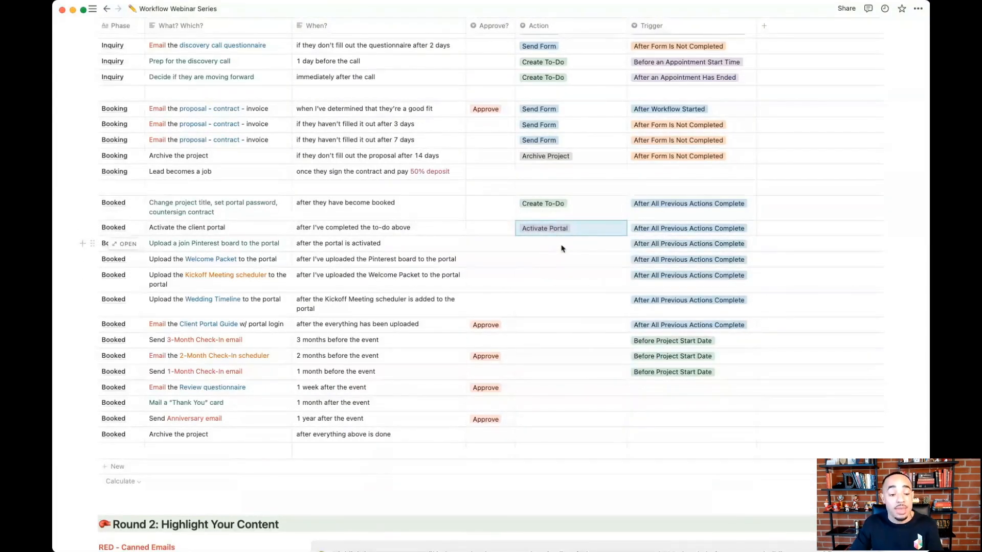
left_click(548, 245)
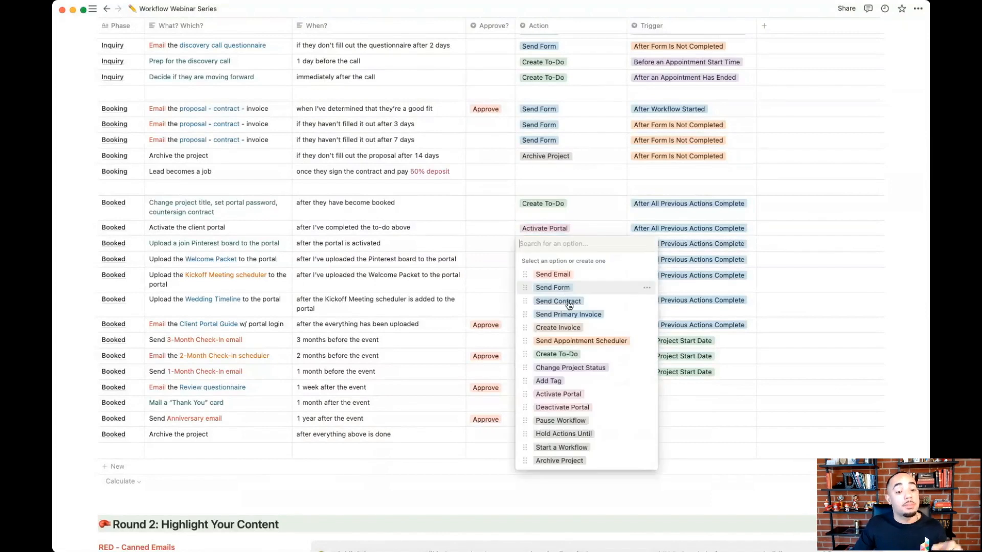
left_click(566, 354)
Step: Assign Send Form to the Welcome Packet, Wedding Timeline and Client Portal Guide steps, and Send Appointment Scheduler to the Kickoff Meeting scheduler upload
left_click(546, 260)
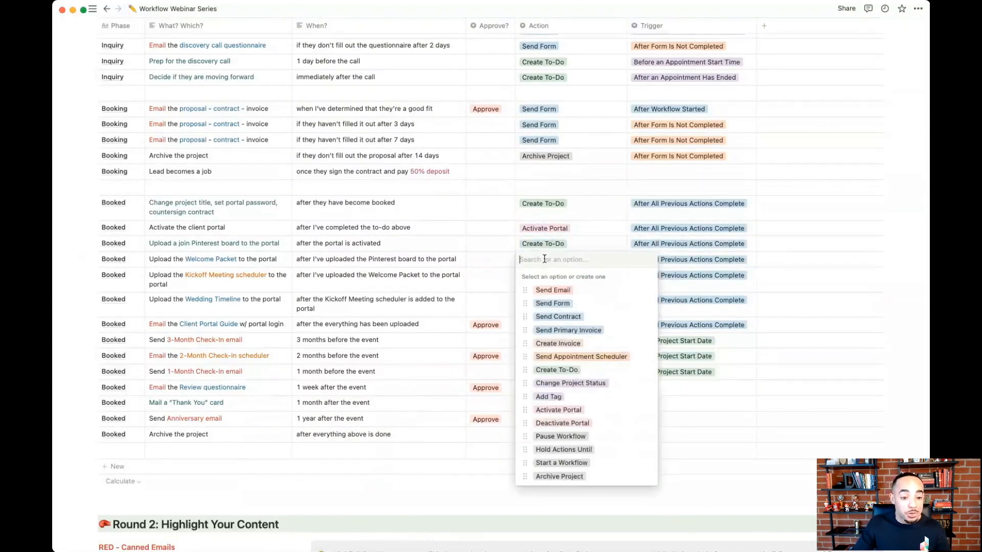
left_click(561, 305)
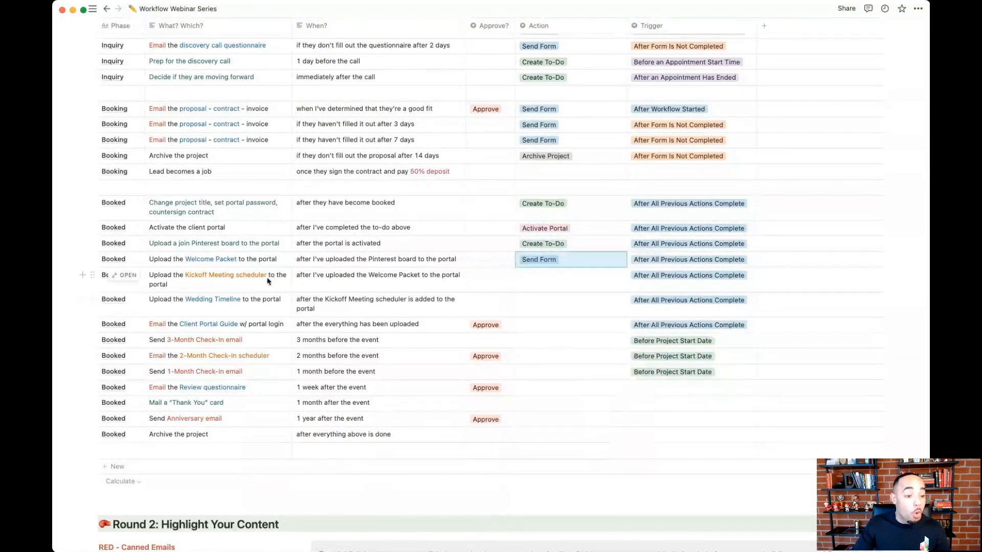
left_click(535, 280)
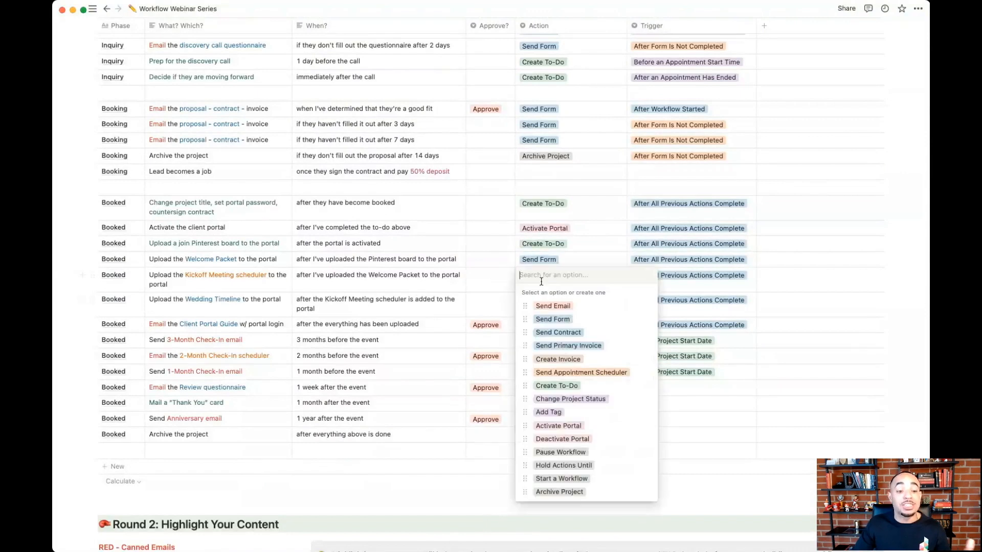
left_click(569, 373)
left_click(547, 306)
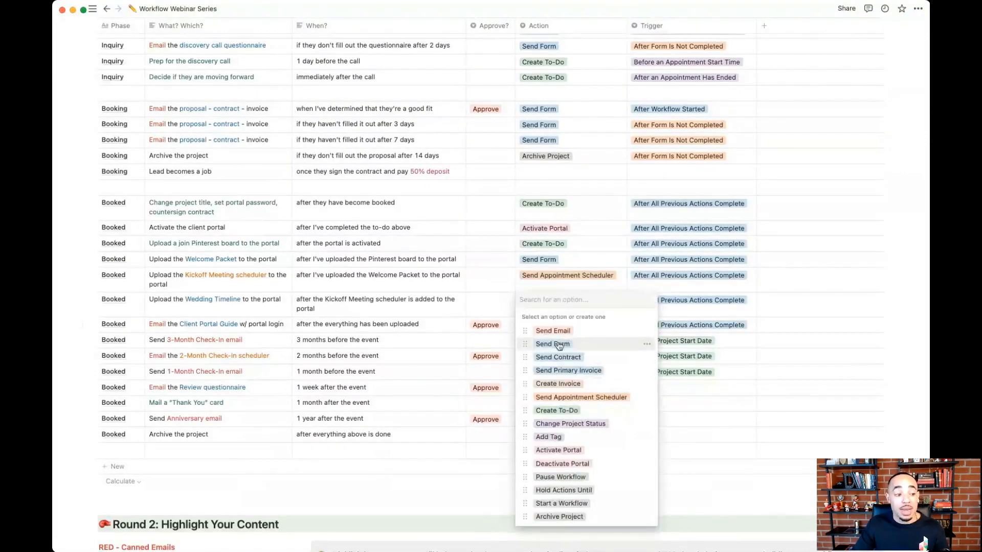
left_click(555, 343)
left_click(529, 325)
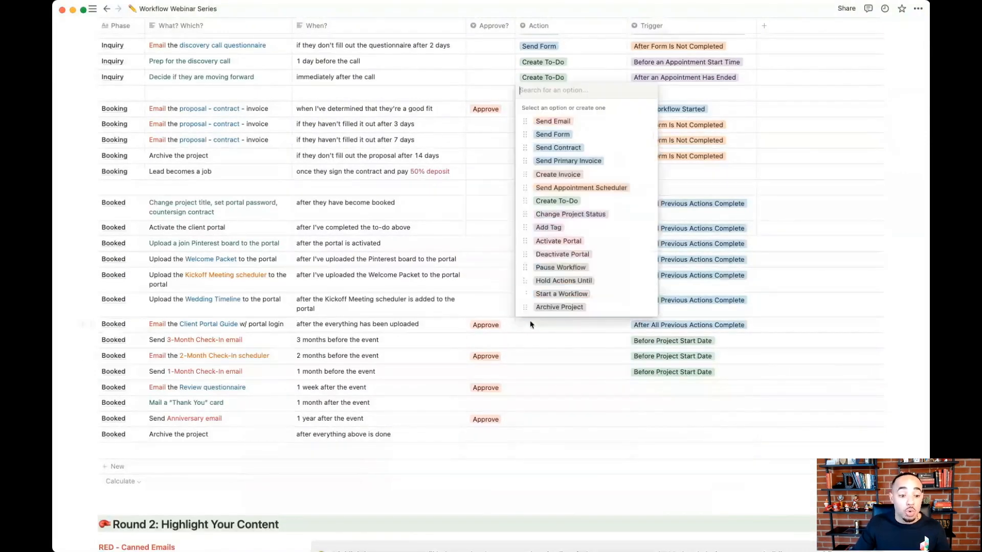
left_click(554, 135)
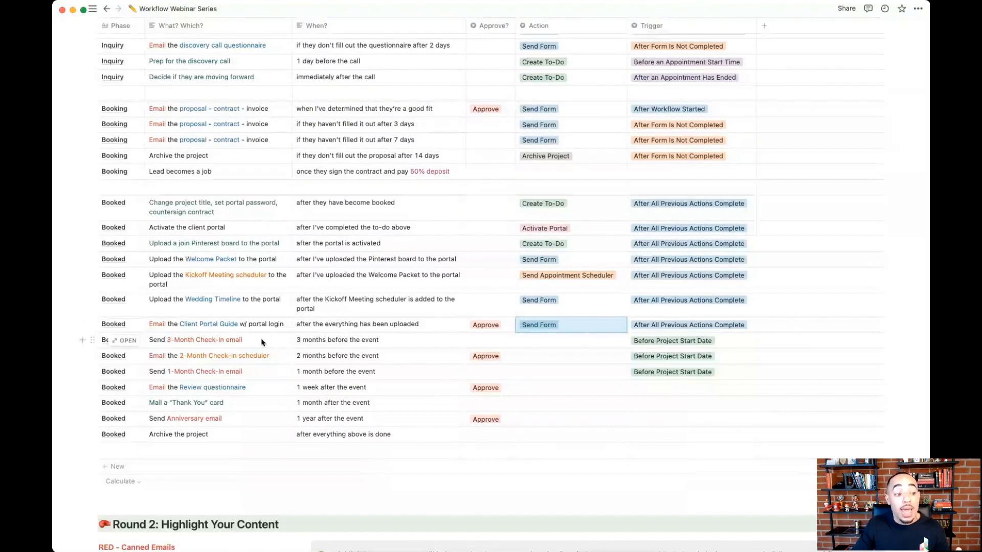
Step: Set the action to Send Email for the 3-Month and 1-Month Check-In emails, and Send Appointment Scheduler for the 2-Month Check-In
left_click(559, 342)
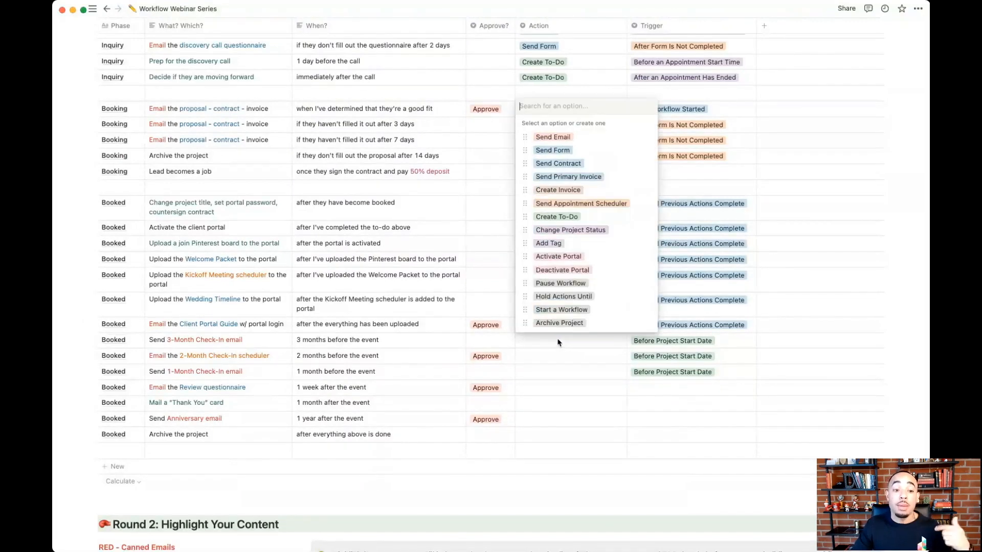
left_click(553, 137)
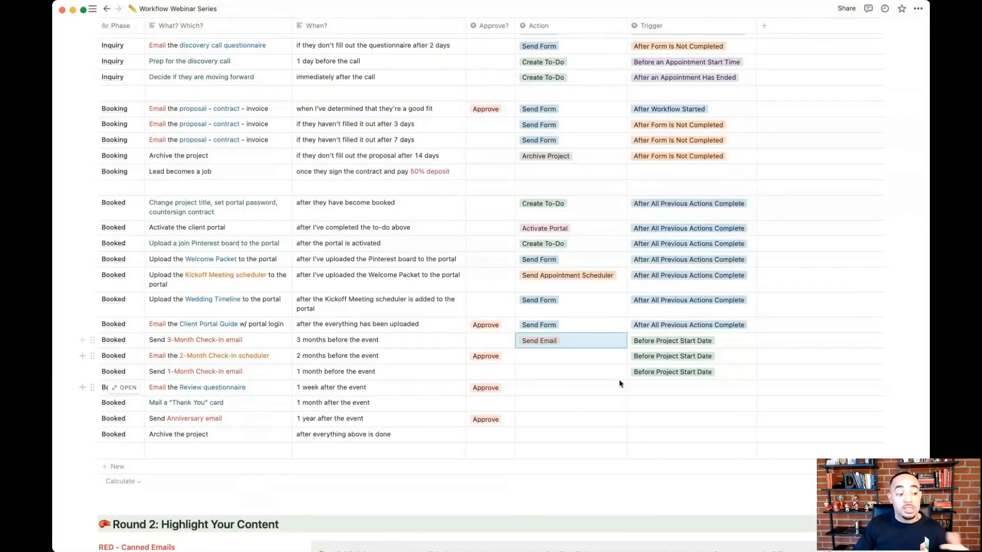
left_click(545, 360)
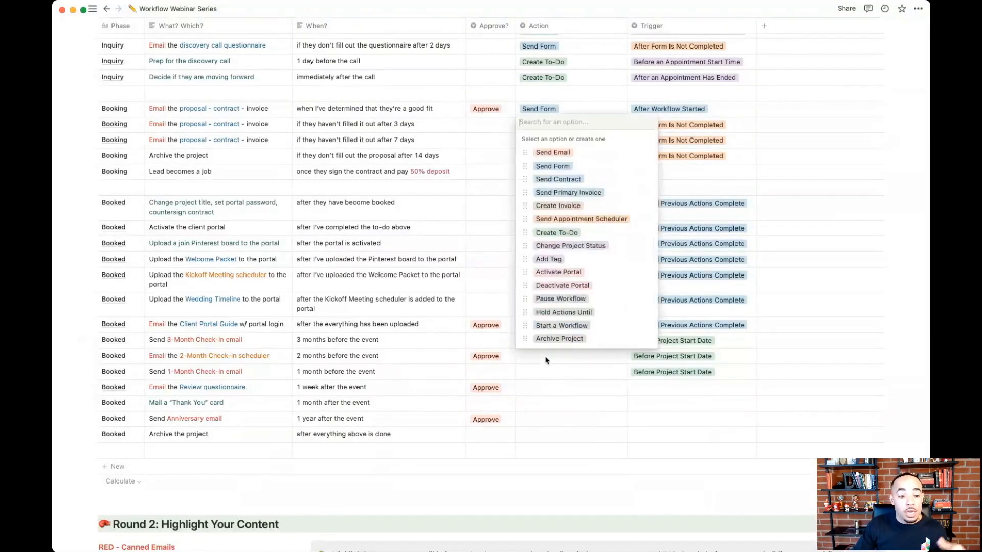
left_click(578, 219)
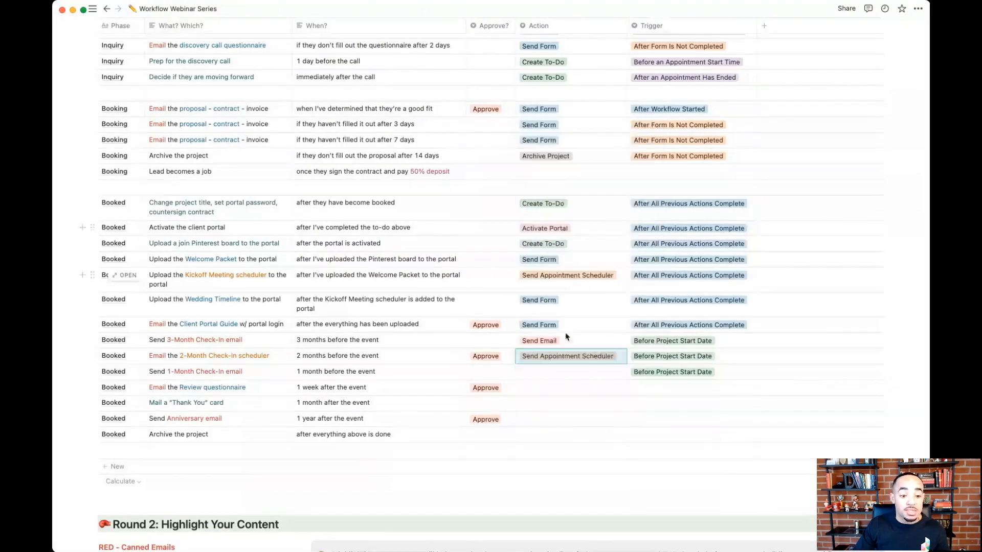
left_click(544, 378)
left_click(560, 172)
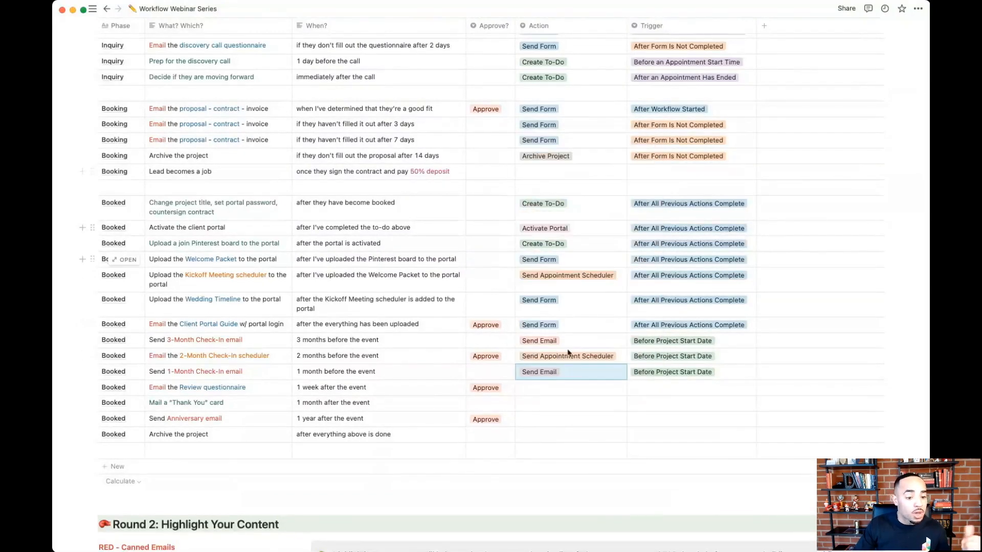
Step: Set the action to Send Form for the Review questionnaire and Create To-Do for mailing the "Thank You" card
left_click(556, 390)
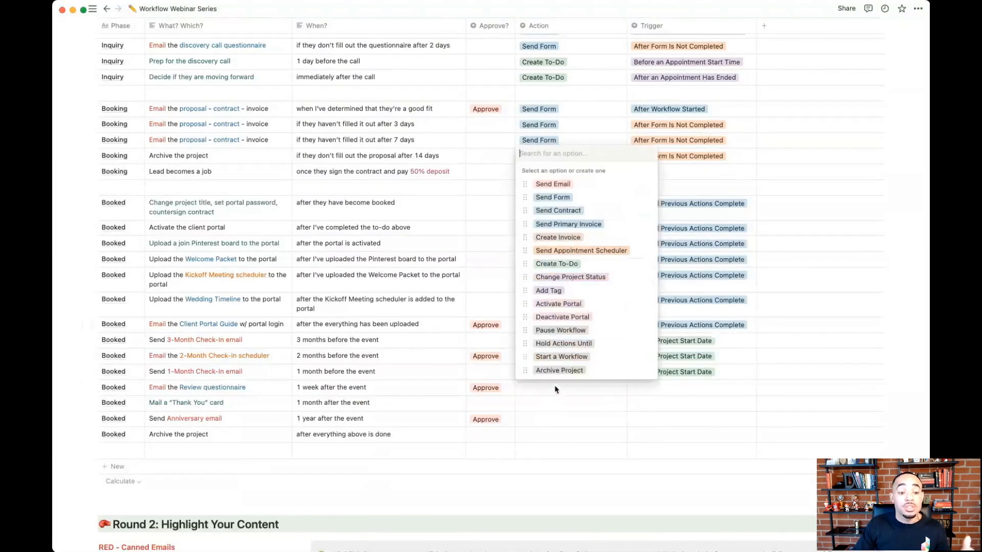
left_click(563, 199)
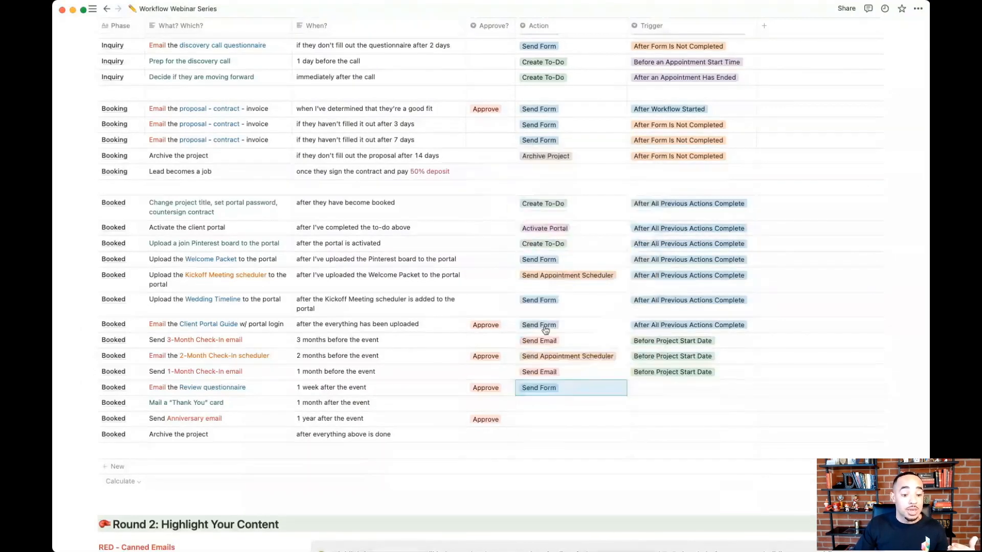
left_click(547, 408)
left_click(564, 279)
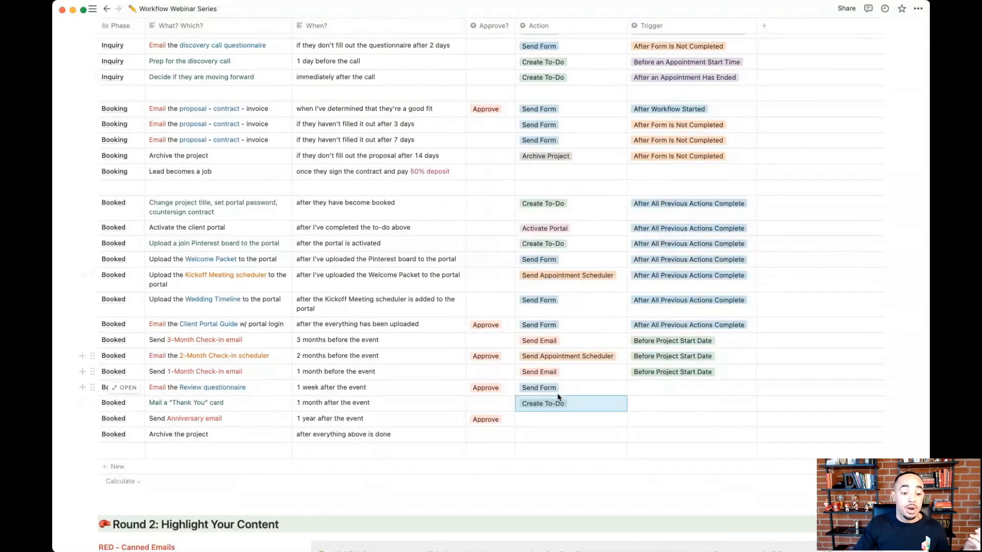
Step: Set the action to Send Email for the Anniversary email and Archive Project for the final Booked step
left_click(557, 418)
left_click(541, 228)
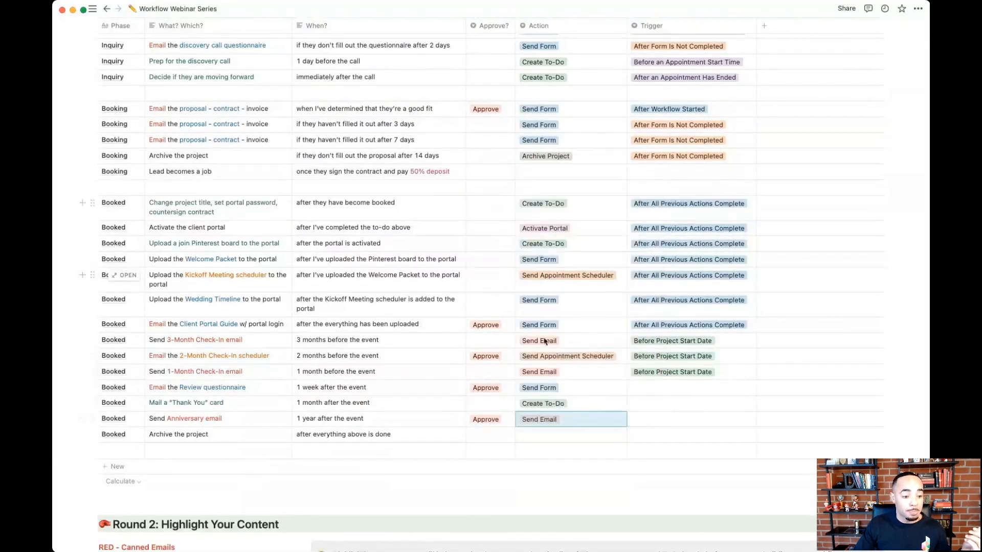
left_click(533, 434)
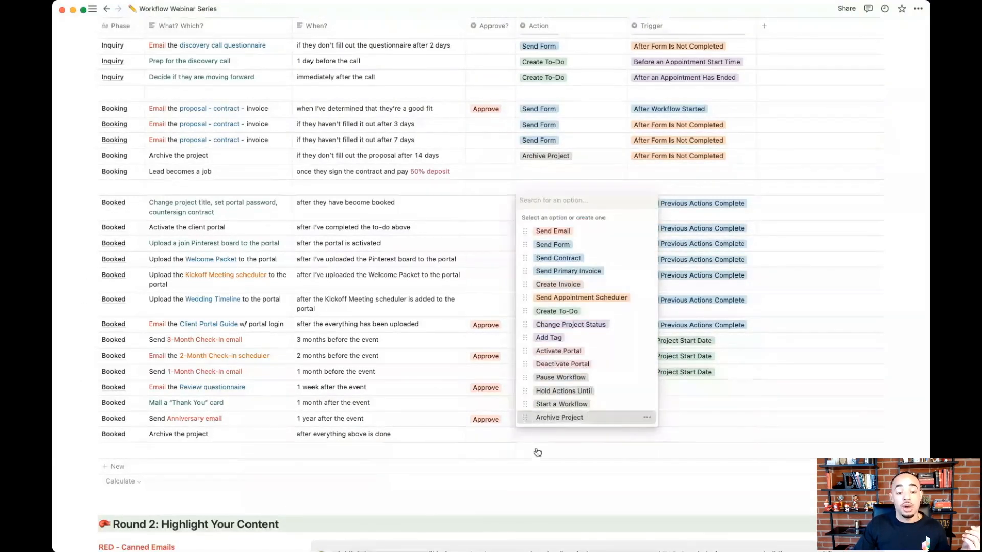
left_click(560, 417)
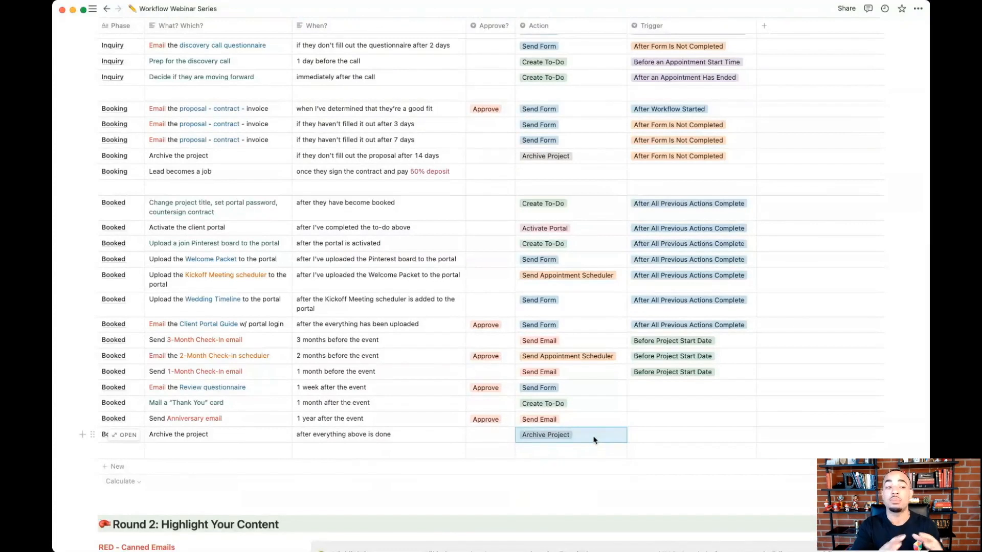
scroll(322, 226, "up", 5)
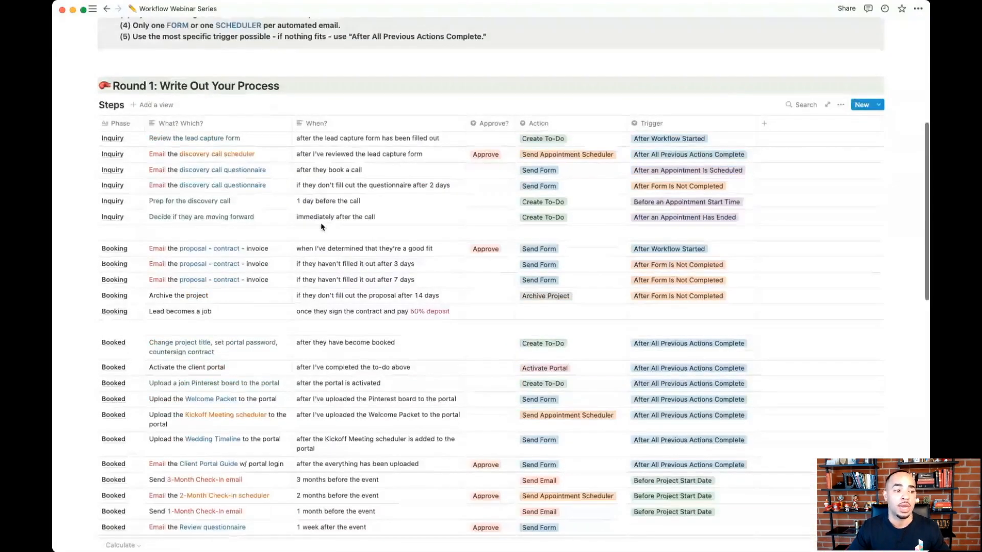